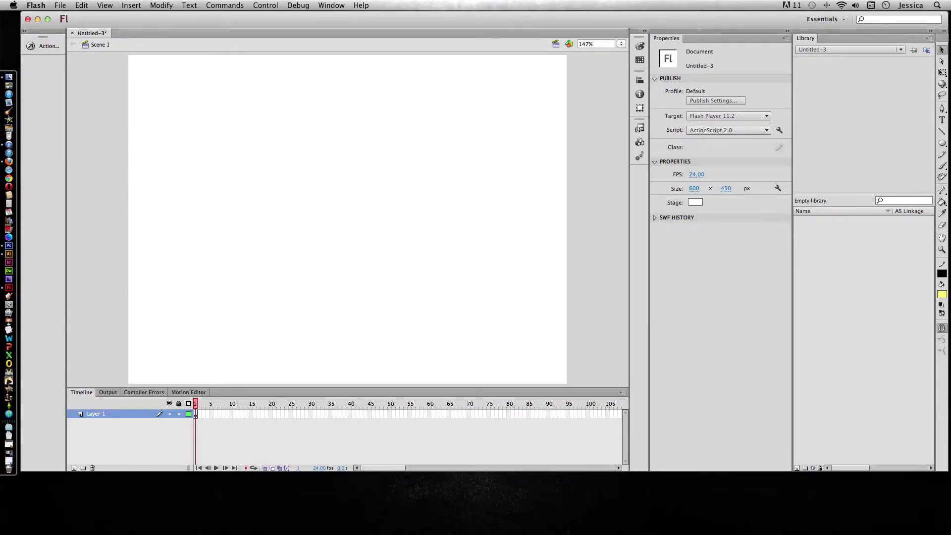
- Use Import to Library to open art-supplies.ai from the importing-graphics folder
{"action": "left_click", "coordinate": [60, 5]}
{"action": "mouse_move", "coordinate": [113, 143]}
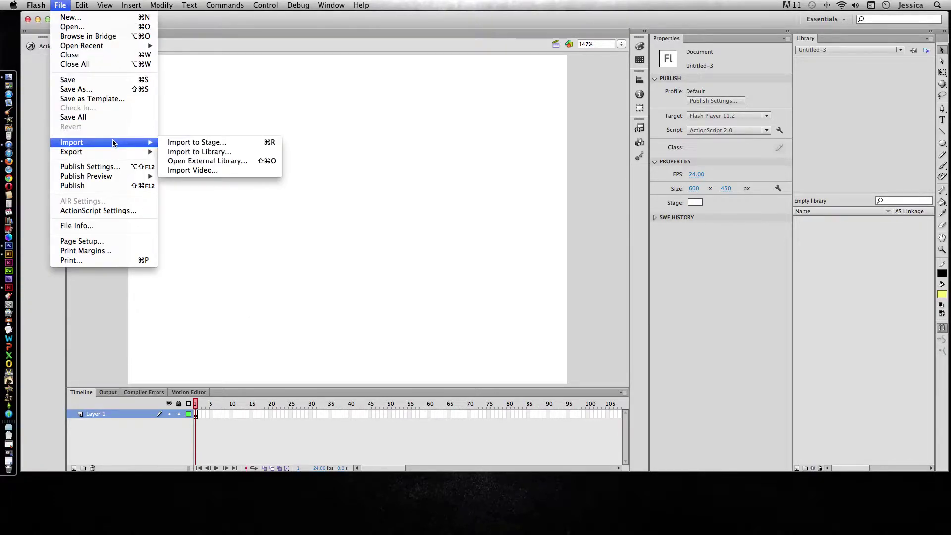
{"action": "left_click", "coordinate": [214, 157]}
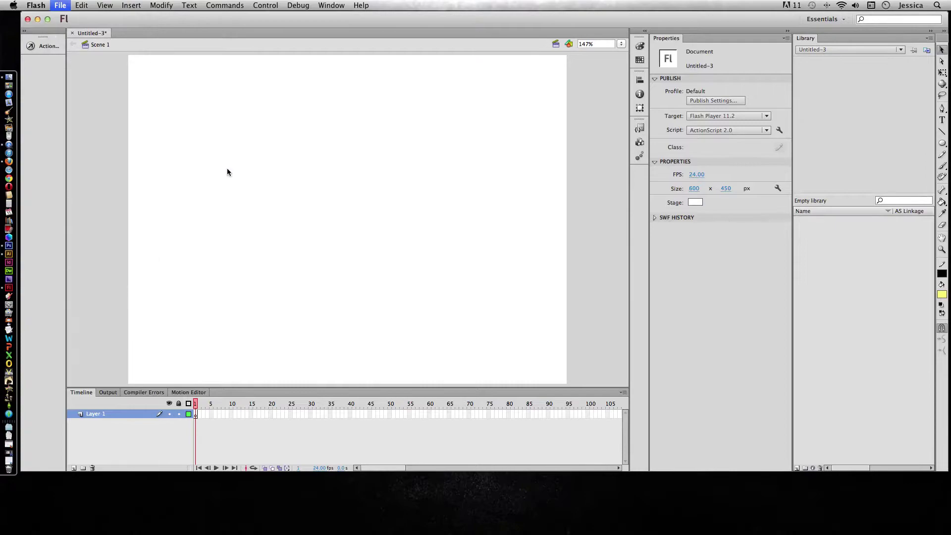
{"action": "left_click", "coordinate": [549, 77]}
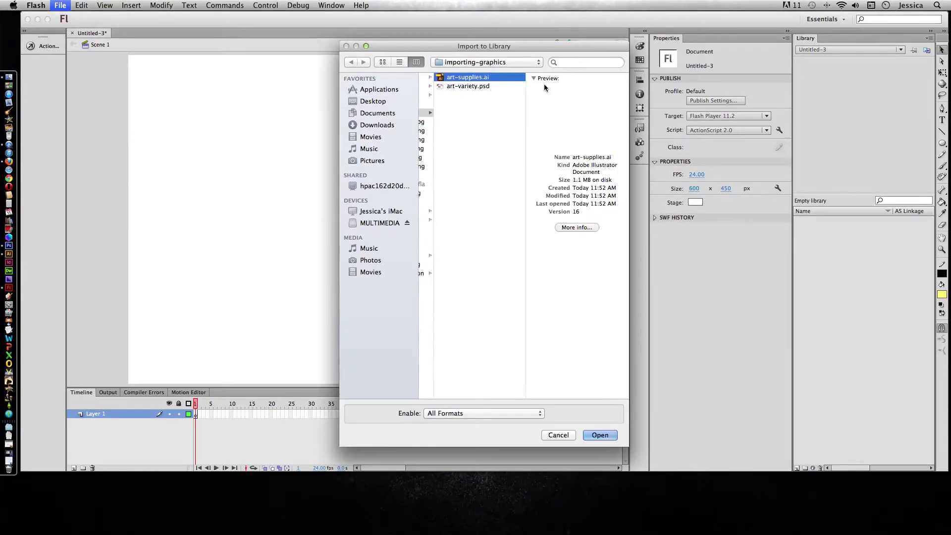
{"action": "left_click", "coordinate": [600, 435]}
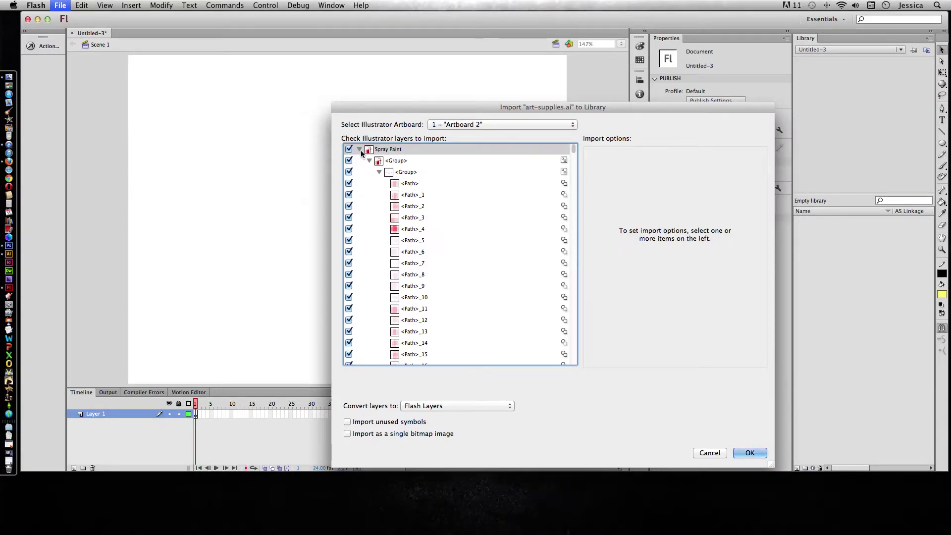
- Collapse all layers, select Paint Tubes, and import with layers converted to Keyframes
{"action": "right_click", "coordinate": [361, 150]}
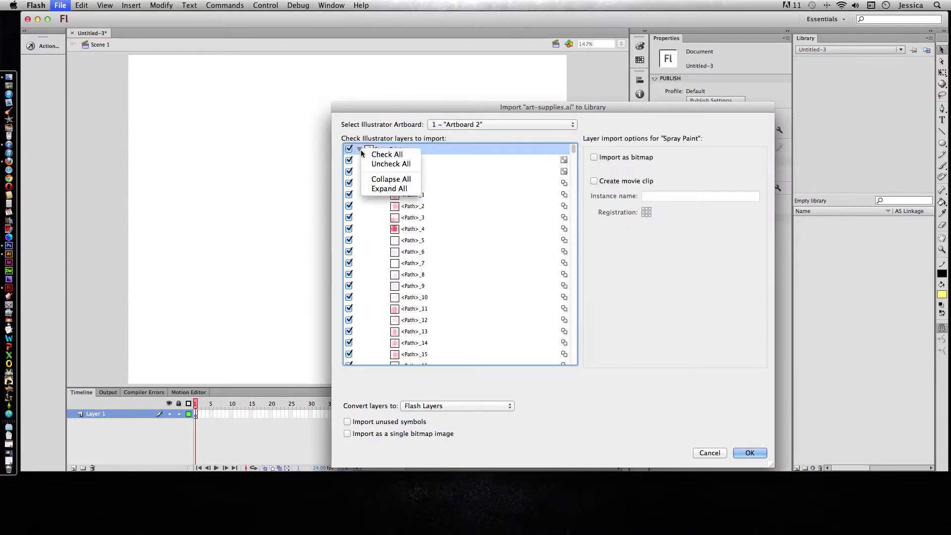
{"action": "left_click", "coordinate": [383, 180]}
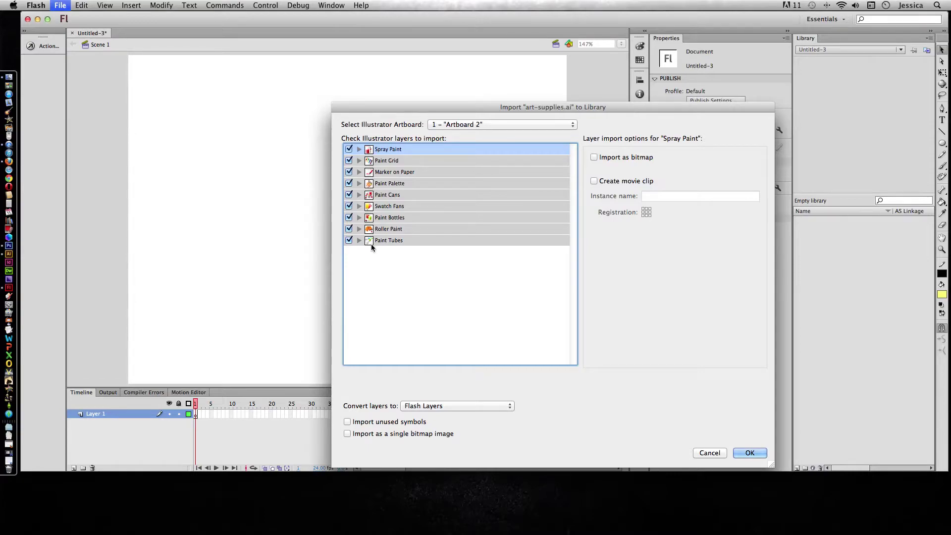
{"action": "left_click", "coordinate": [8, 253]}
{"action": "left_click", "coordinate": [470, 240]}
{"action": "left_click", "coordinate": [436, 405]}
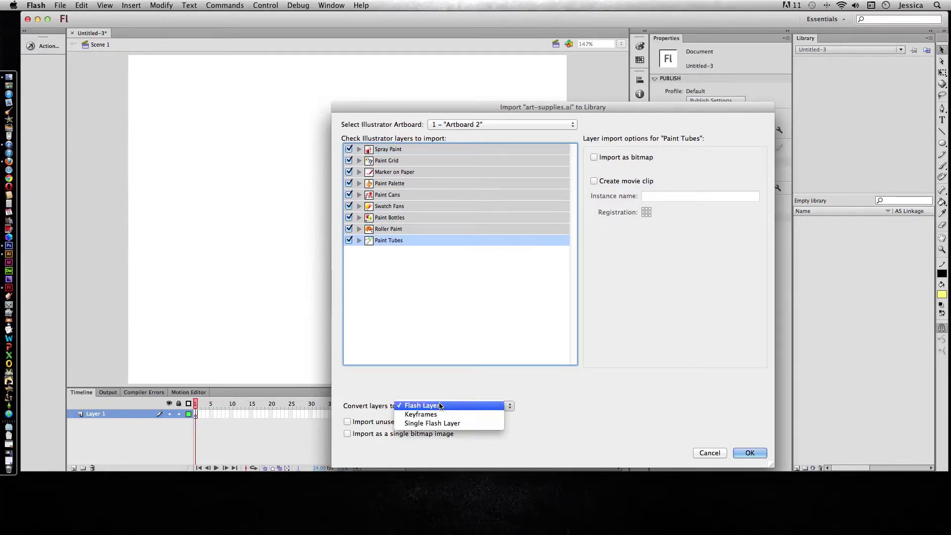
{"action": "left_click", "coordinate": [442, 416]}
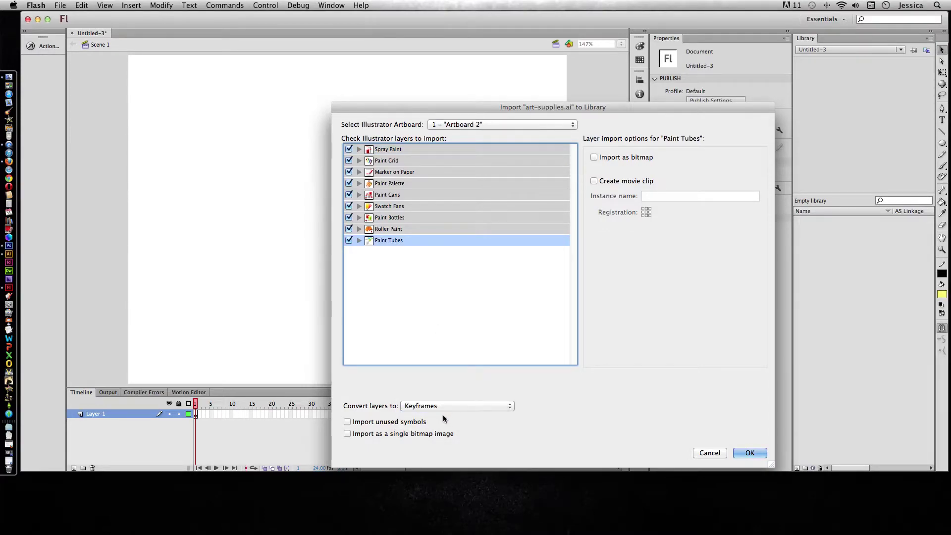
{"action": "left_click", "coordinate": [753, 453]}
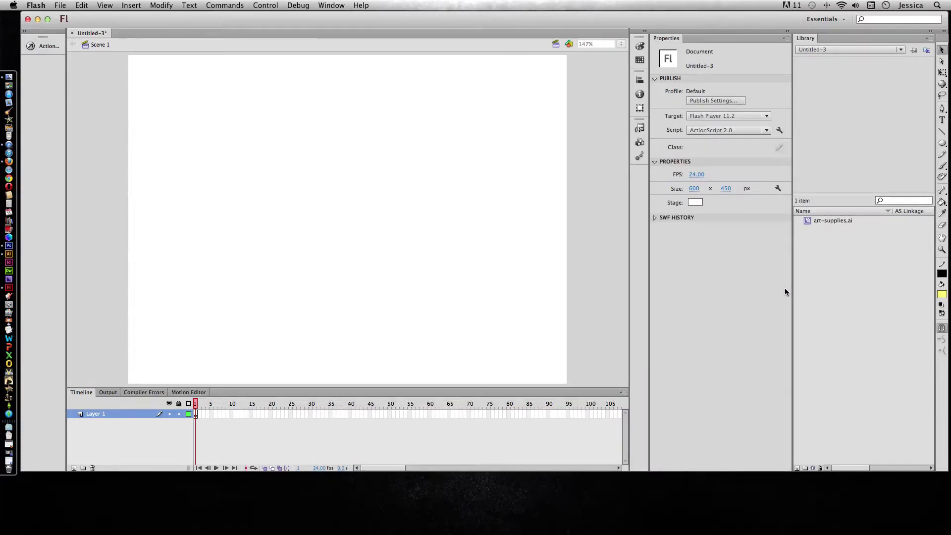
- Place the art-supplies.ai item at the stage's top-left and view it at 100% zoom
{"action": "left_click", "coordinate": [811, 222]}
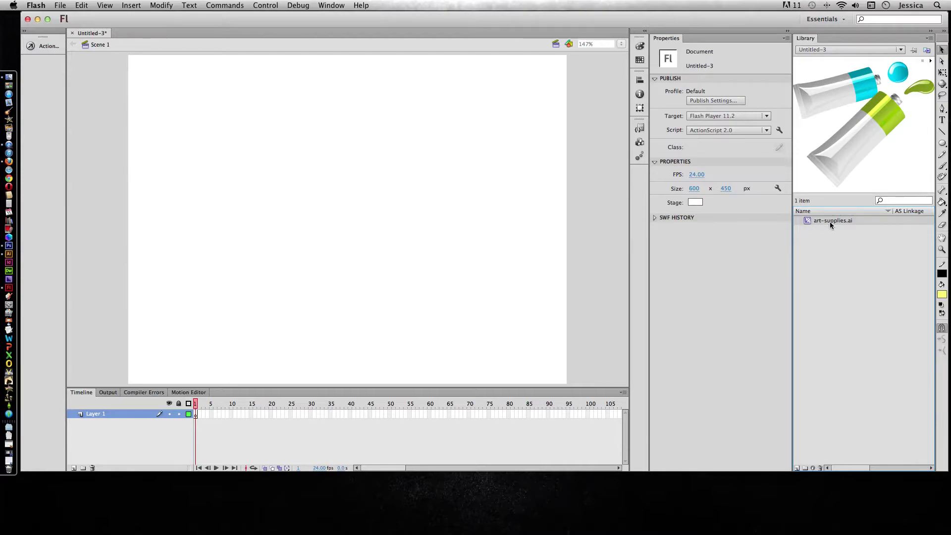
{"action": "left_click_drag", "start_coordinate": [808, 220], "coordinate": [207, 107]}
{"action": "left_click_drag", "start_coordinate": [253, 134], "coordinate": [254, 134]}
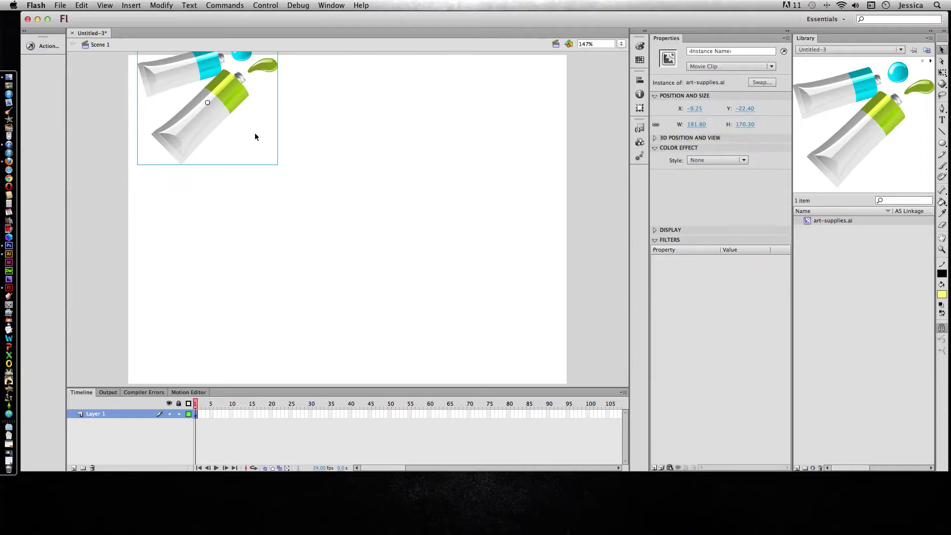
{"action": "left_click", "coordinate": [621, 43]}
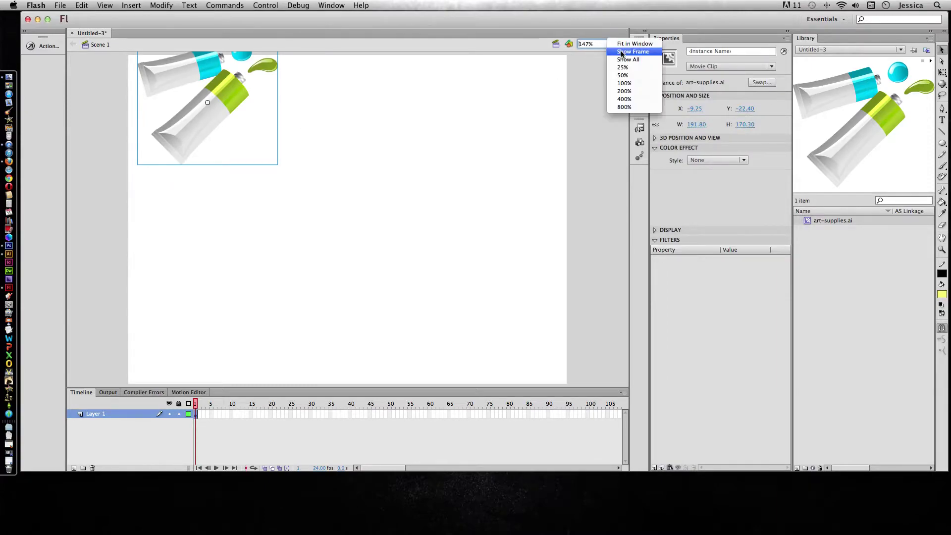
{"action": "left_click", "coordinate": [625, 84]}
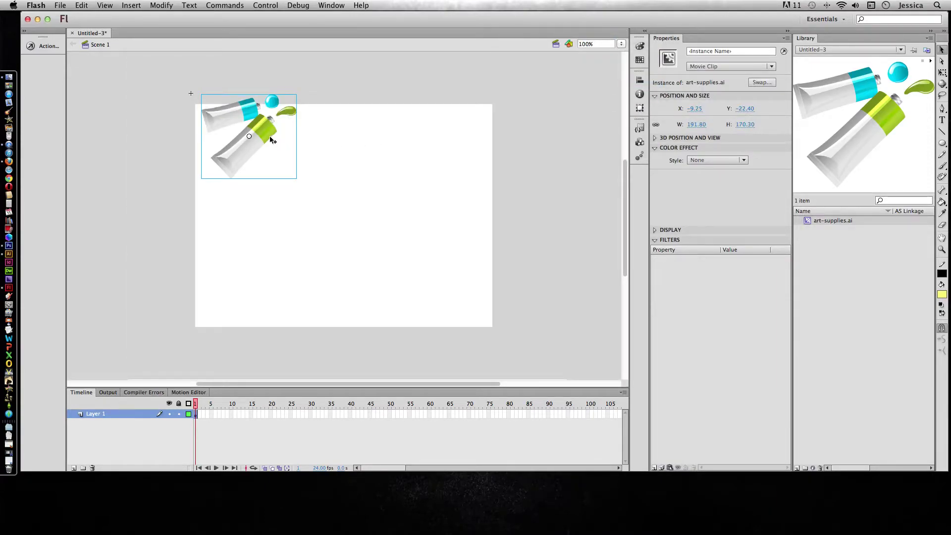
- Step through the symbol's frames to view each artwork, then return to Scene 1 and select the library item
{"action": "double_click", "coordinate": [266, 135]}
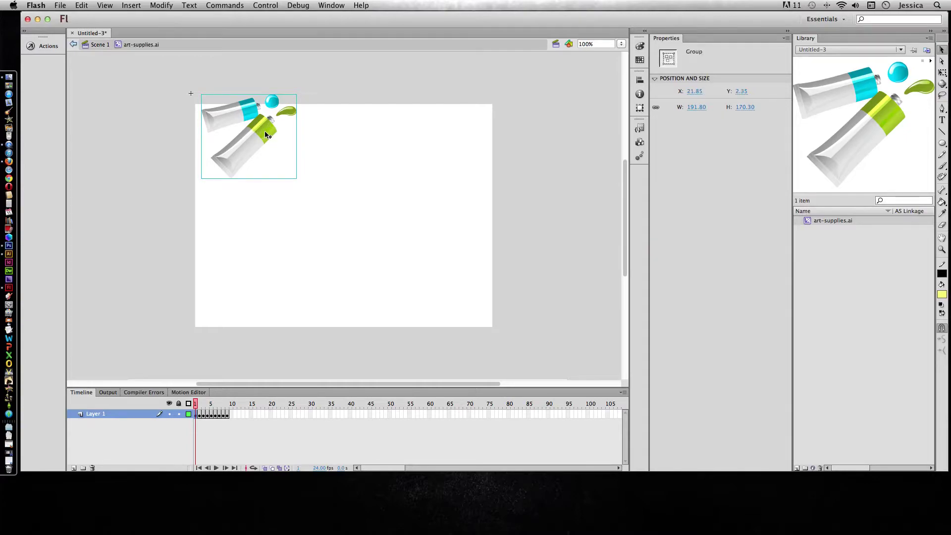
{"action": "left_click", "coordinate": [199, 405]}
{"action": "mouse_move", "coordinate": [201, 408]}
{"action": "left_mouse_down"}
{"action": "mouse_move", "coordinate": [228, 408]}
{"action": "mouse_move", "coordinate": [195, 408]}
{"action": "left_mouse_up"}
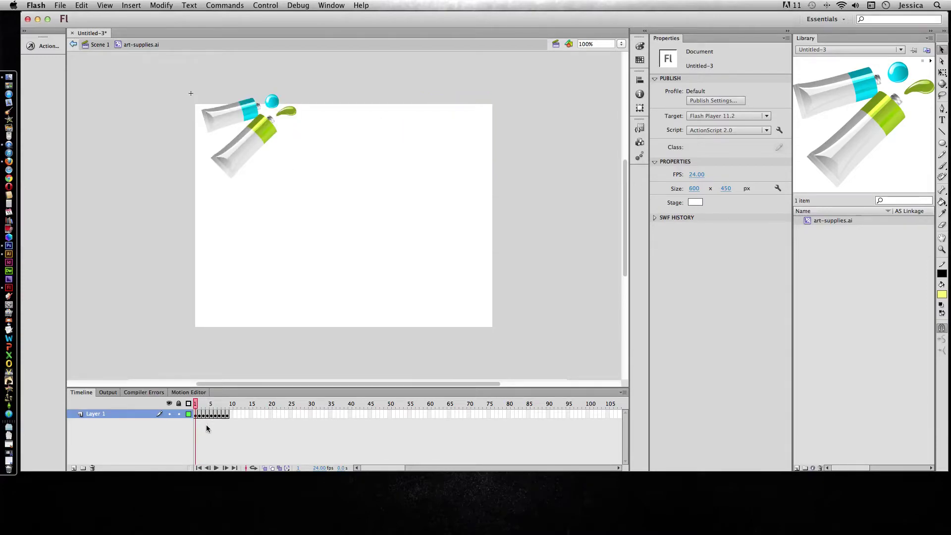
{"action": "left_click", "coordinate": [199, 407]}
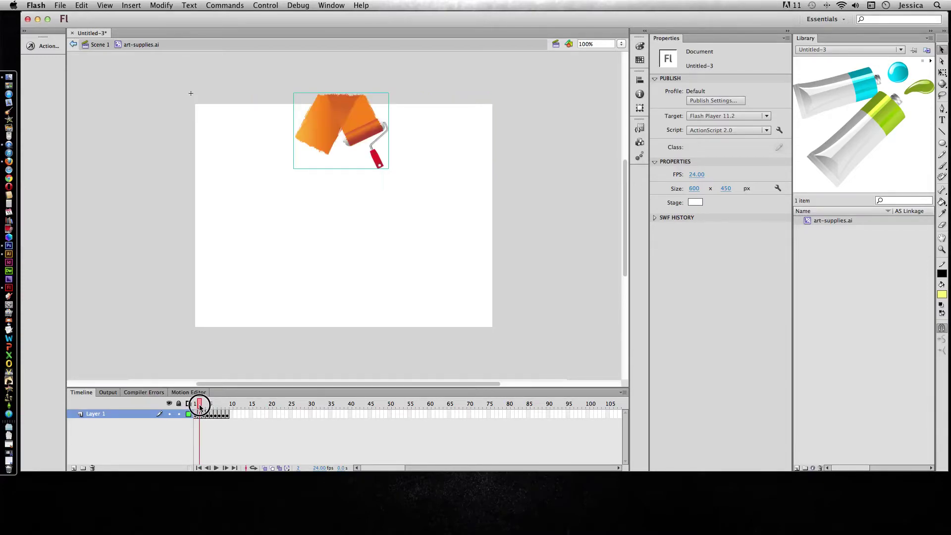
{"action": "left_click", "coordinate": [199, 404]}
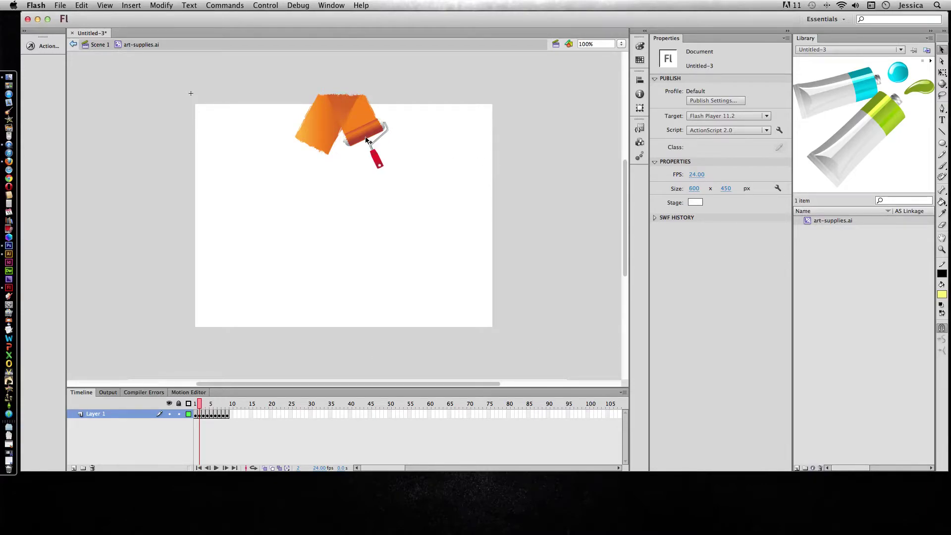
{"action": "left_click_drag", "start_coordinate": [367, 140], "coordinate": [851, 296]}
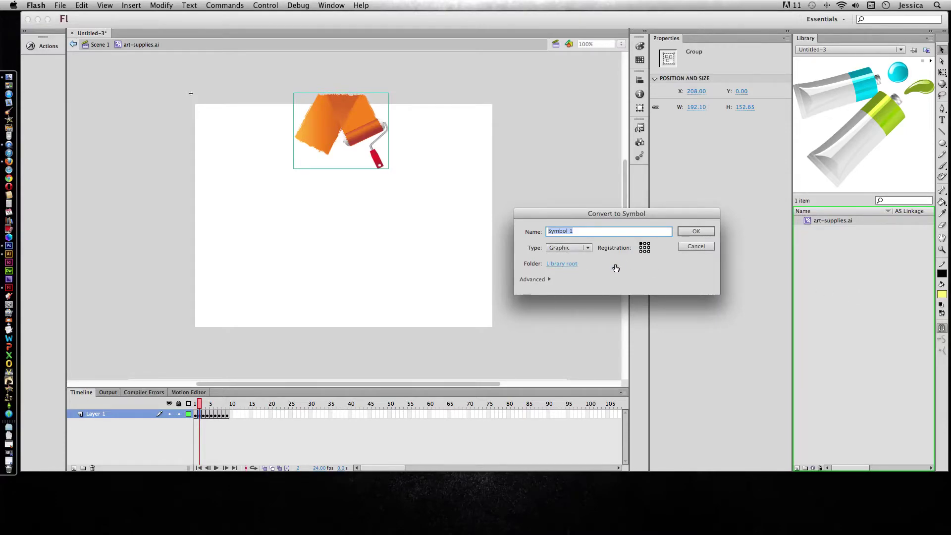
{"action": "left_click", "coordinate": [695, 246]}
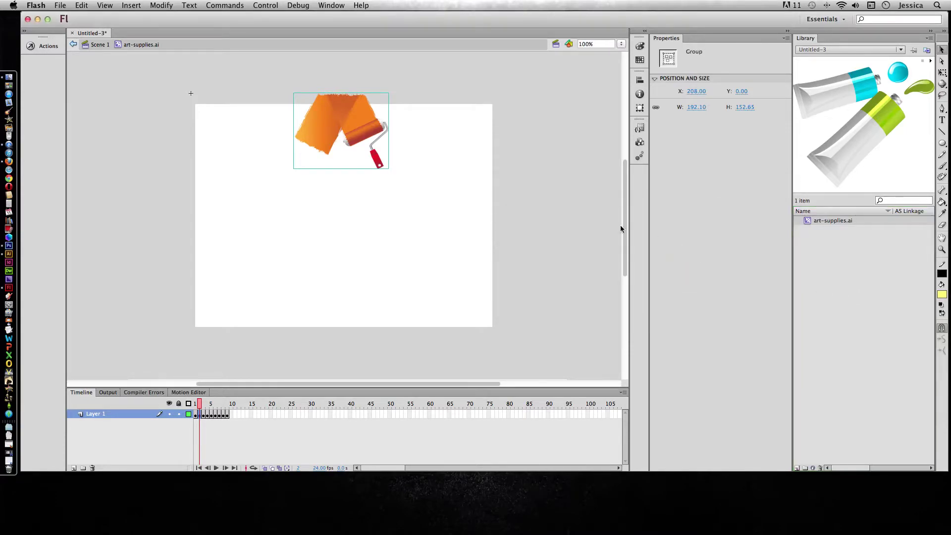
{"action": "left_click", "coordinate": [95, 44]}
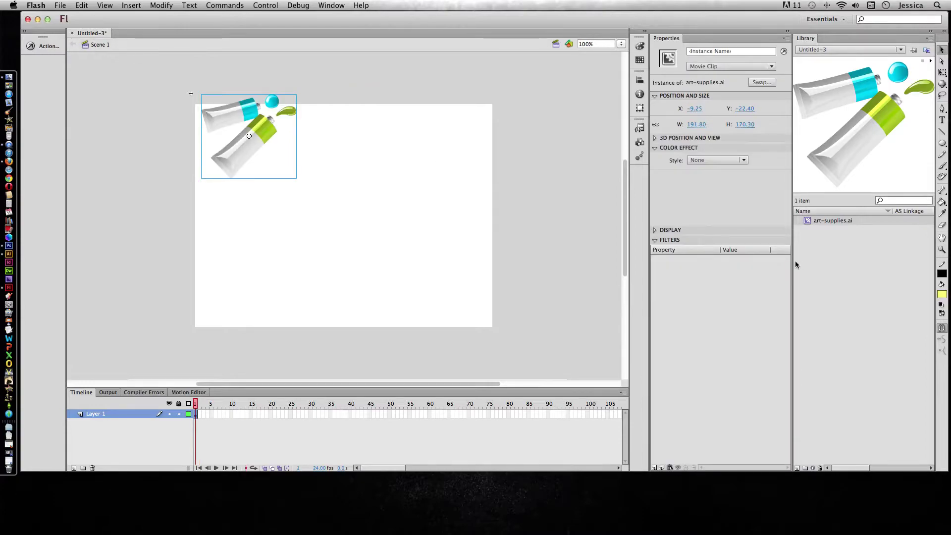
{"action": "left_click", "coordinate": [807, 220]}
- Delete art-supplies.ai from the library and reopen it via Import to Library
{"action": "left_click", "coordinate": [820, 468]}
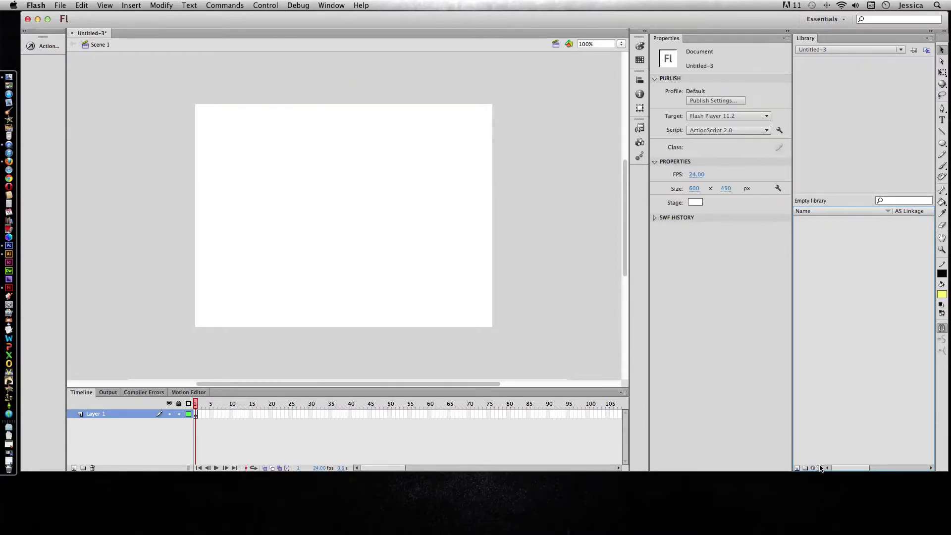
{"action": "left_click", "coordinate": [60, 5]}
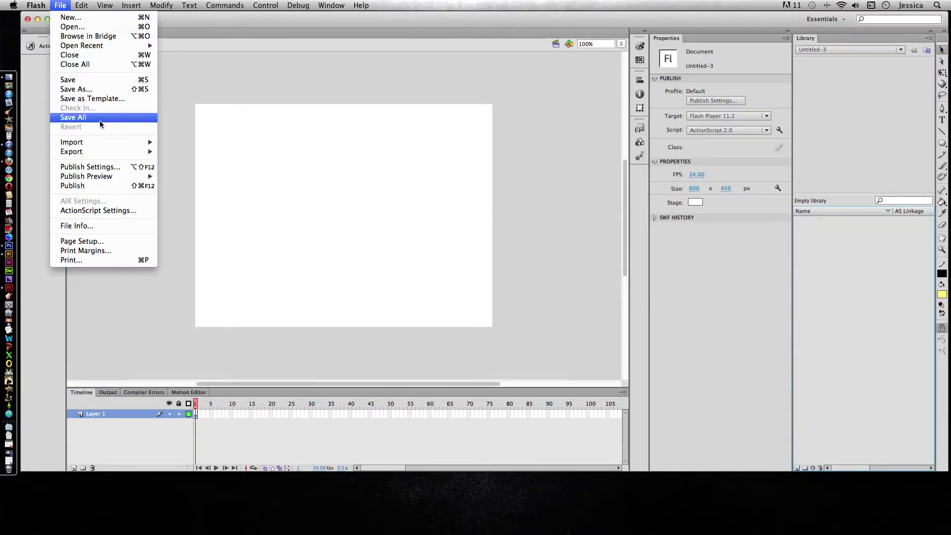
{"action": "mouse_move", "coordinate": [104, 142]}
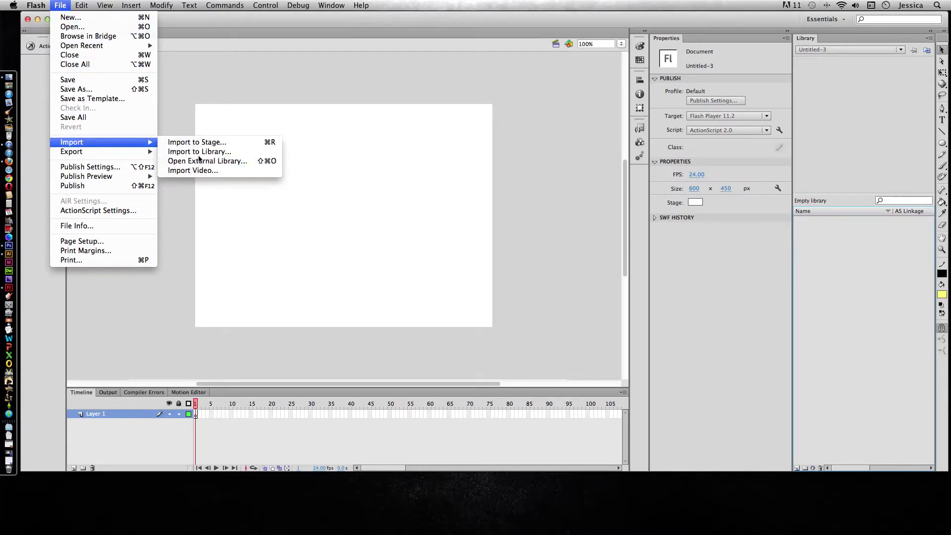
{"action": "left_click", "coordinate": [200, 152]}
{"action": "left_click", "coordinate": [557, 78]}
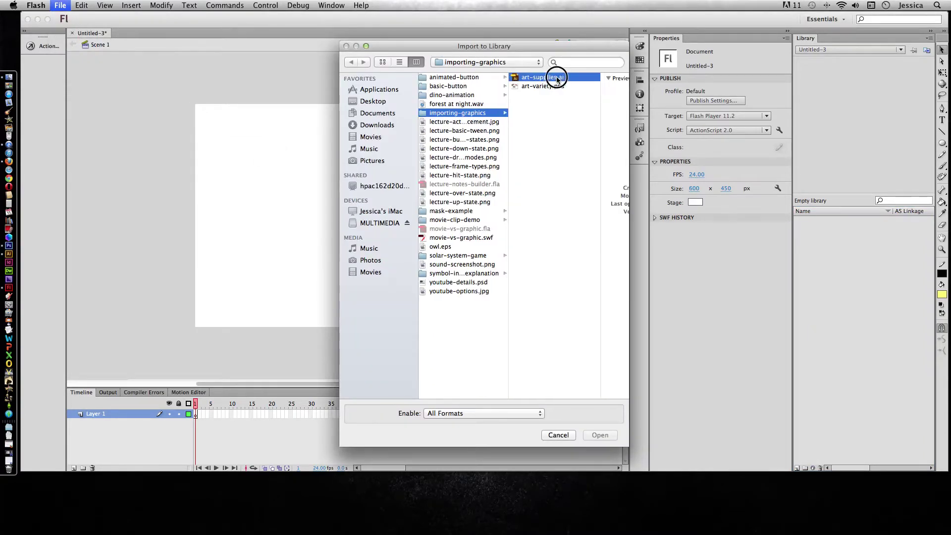
{"action": "double_click", "coordinate": [557, 78]}
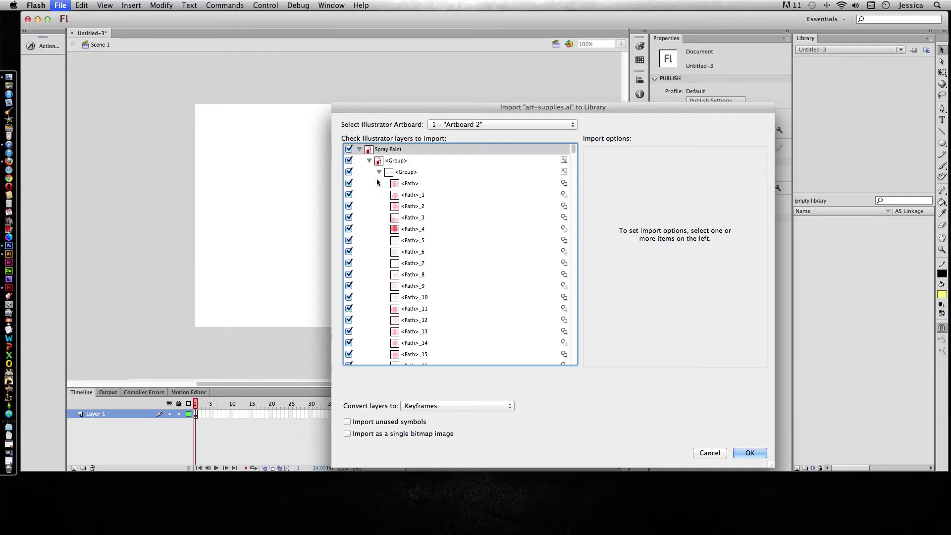
- Collapse all layers and import with layers converted to Flash Layers
{"action": "right_click", "coordinate": [360, 150]}
{"action": "left_click", "coordinate": [423, 285]}
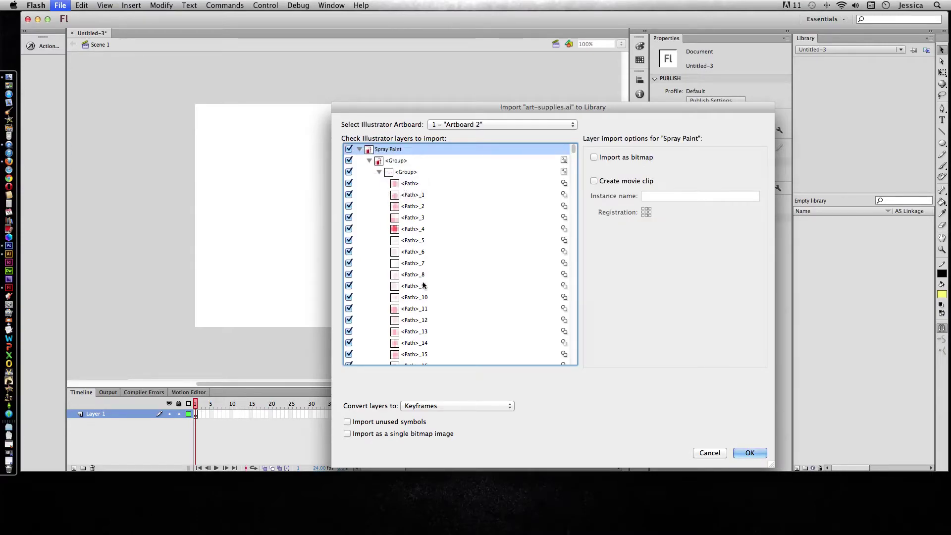
{"action": "left_click", "coordinate": [438, 406]}
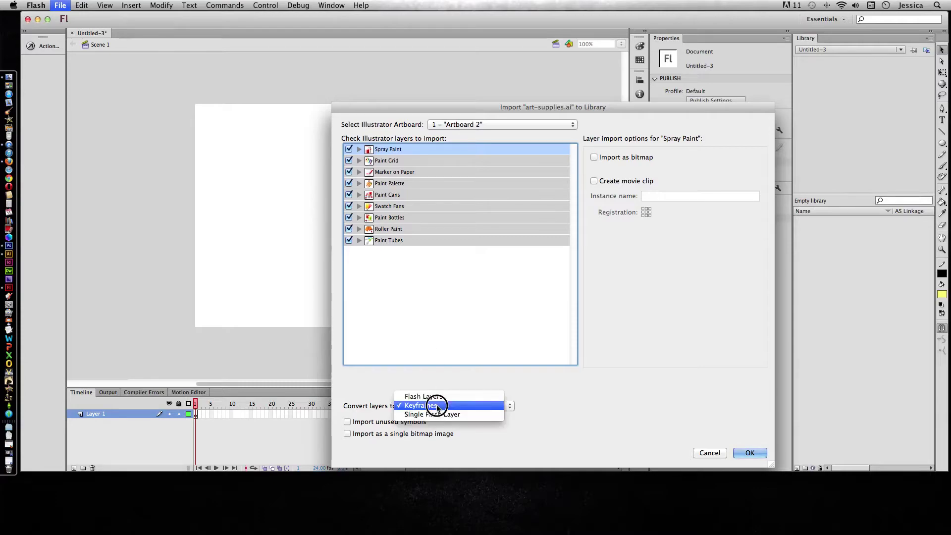
{"action": "left_click", "coordinate": [435, 396]}
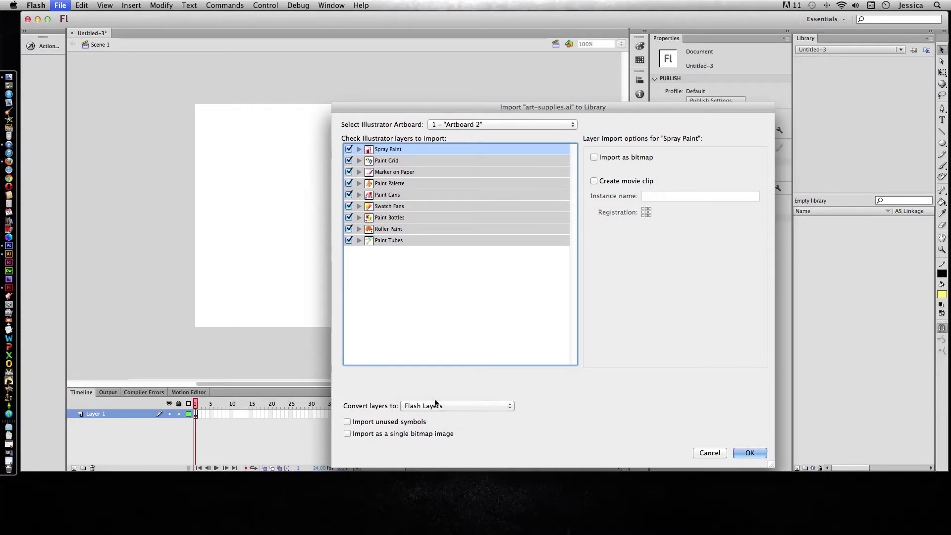
{"action": "left_click", "coordinate": [750, 453]}
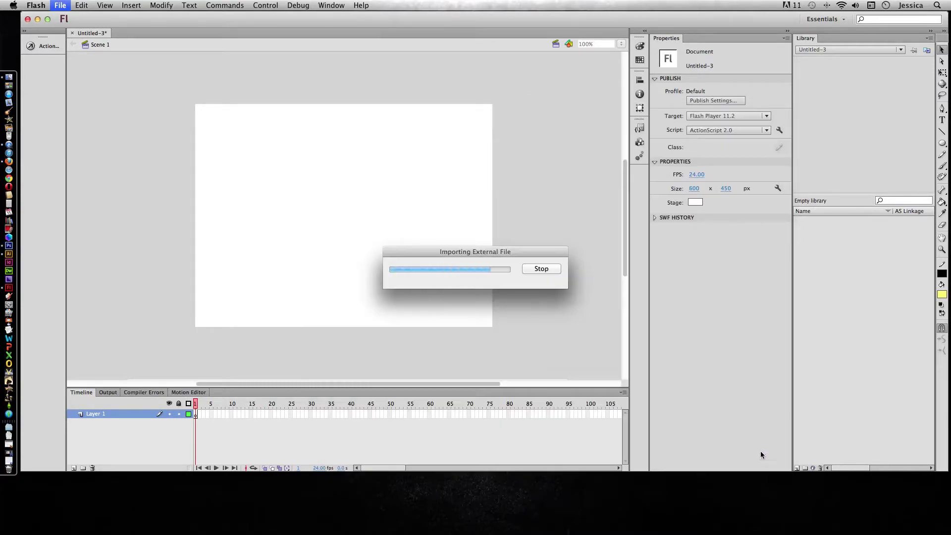
- Place art-supplies.ai on stage and open it to view all nine layers in the timeline
{"action": "left_click", "coordinate": [809, 222]}
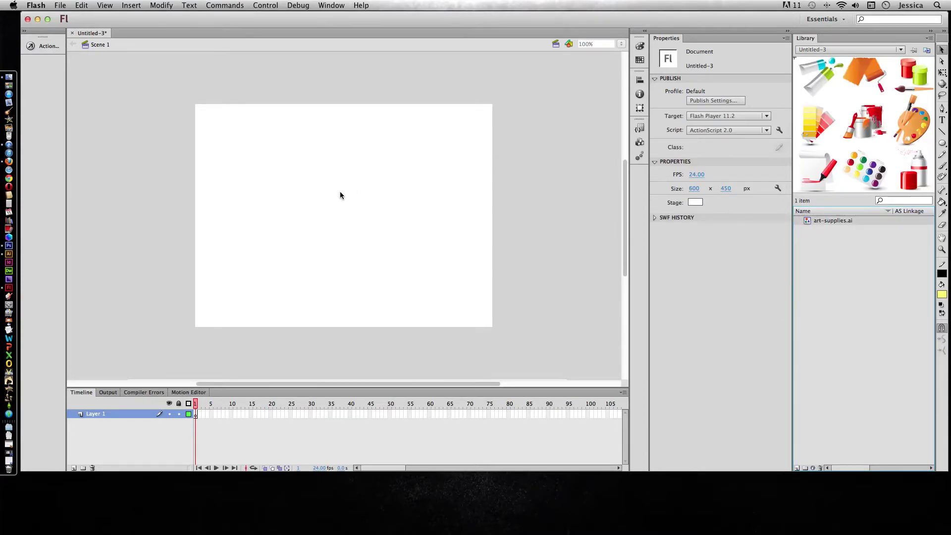
{"action": "left_click_drag", "start_coordinate": [339, 209], "coordinate": [351, 225]}
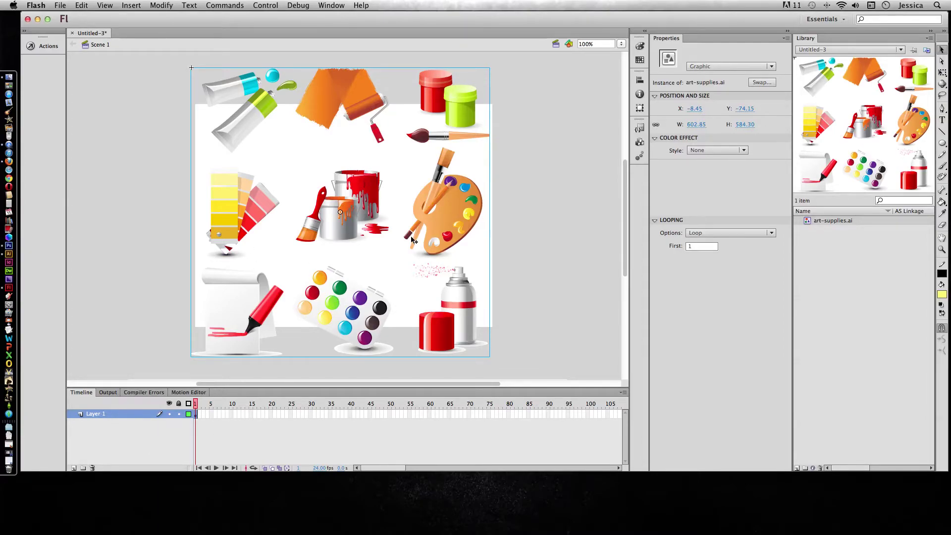
{"action": "double_click", "coordinate": [369, 198]}
{"action": "left_click_drag", "start_coordinate": [293, 390], "coordinate": [295, 340]}
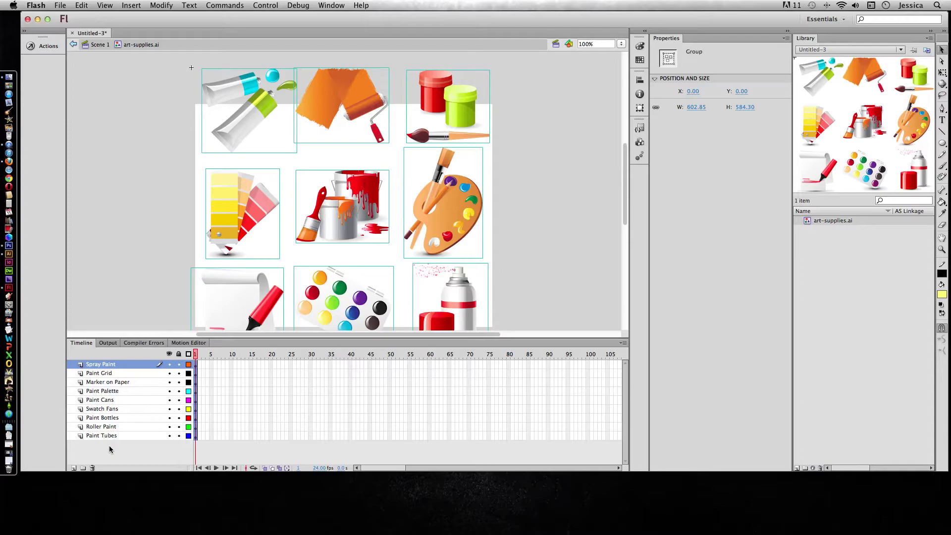
- Return to Scene 1 and delete art-supplies.ai from the library
{"action": "left_click", "coordinate": [72, 44]}
{"action": "left_click", "coordinate": [825, 220]}
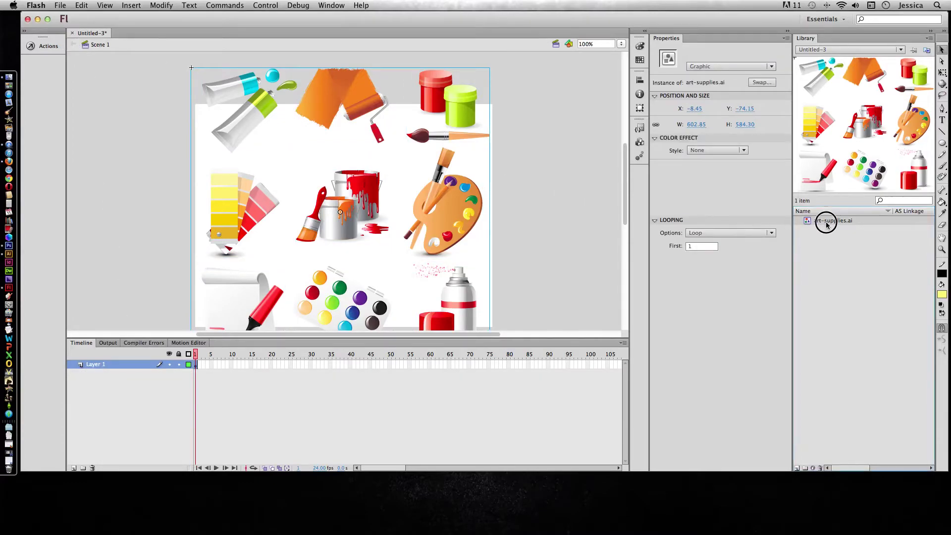
{"action": "left_click", "coordinate": [820, 468]}
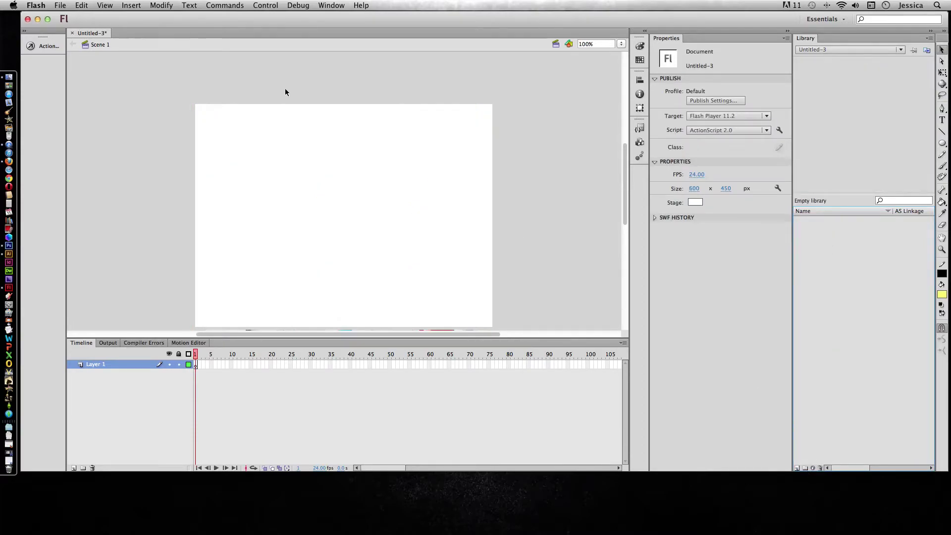
- Set the zoom to Fit in Window and open art-supplies.ai for import to library
{"action": "left_click", "coordinate": [623, 43]}
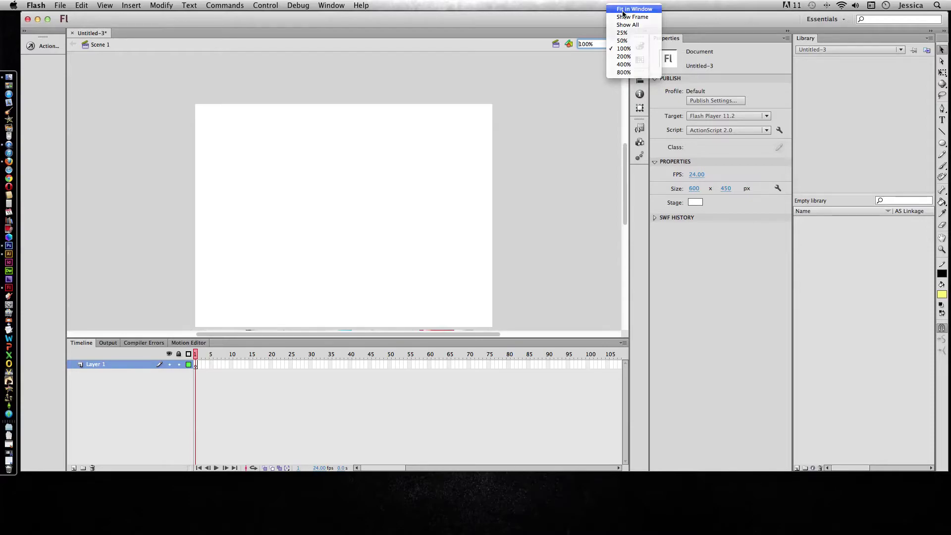
{"action": "left_click", "coordinate": [622, 9]}
{"action": "left_click", "coordinate": [60, 5]}
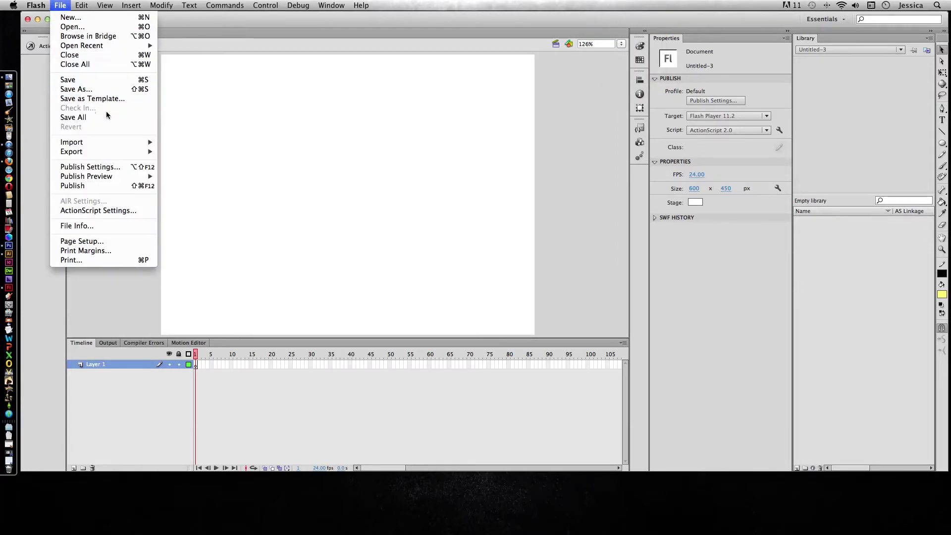
{"action": "mouse_move", "coordinate": [126, 144]}
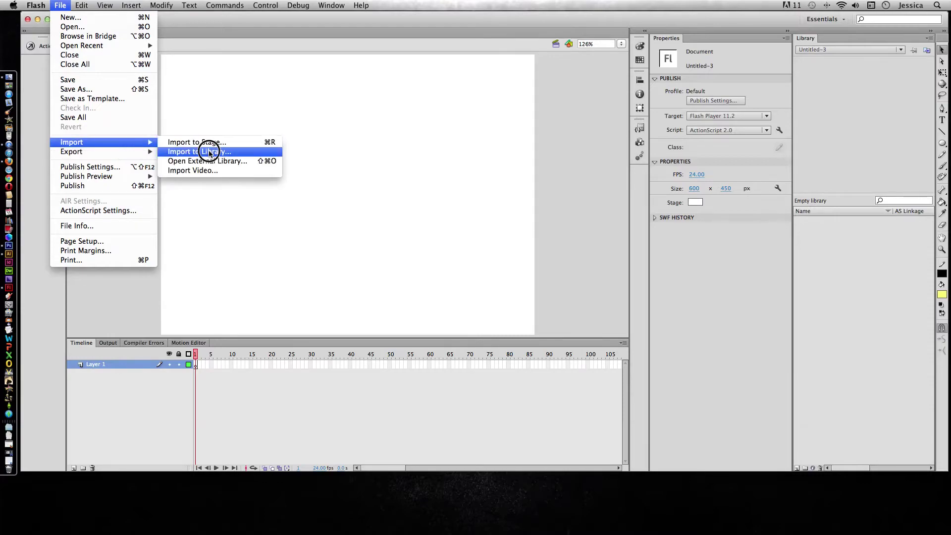
{"action": "left_click", "coordinate": [263, 151]}
{"action": "double_click", "coordinate": [536, 78]}
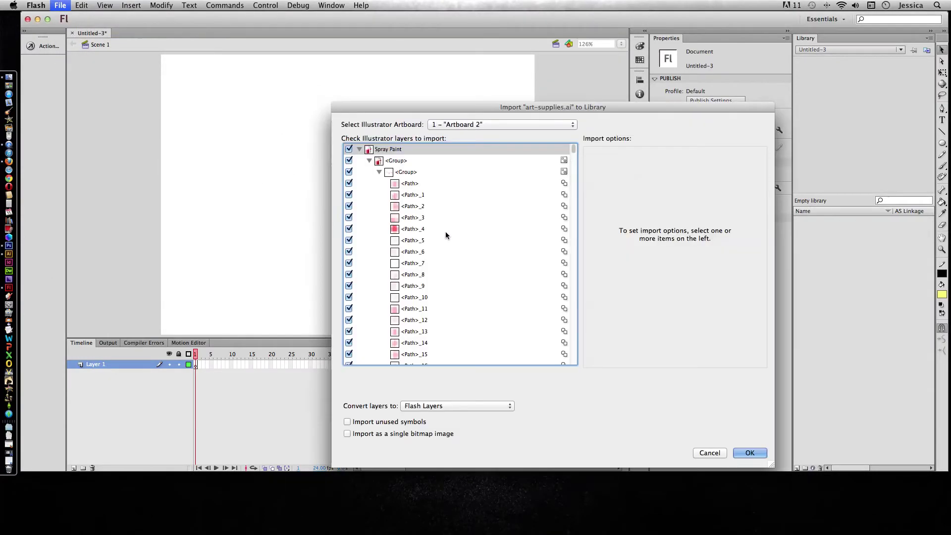
- Collapse layers, uncheck all but Spray Paint, Paint Palette and Paint Tubes, and make Spray Paint a movie clip
{"action": "right_click", "coordinate": [360, 151]}
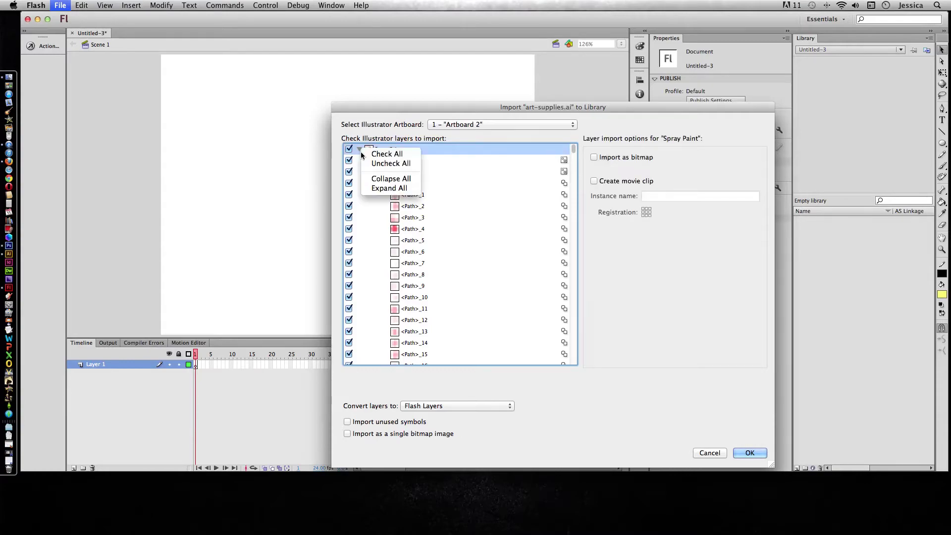
{"action": "left_click", "coordinate": [380, 180]}
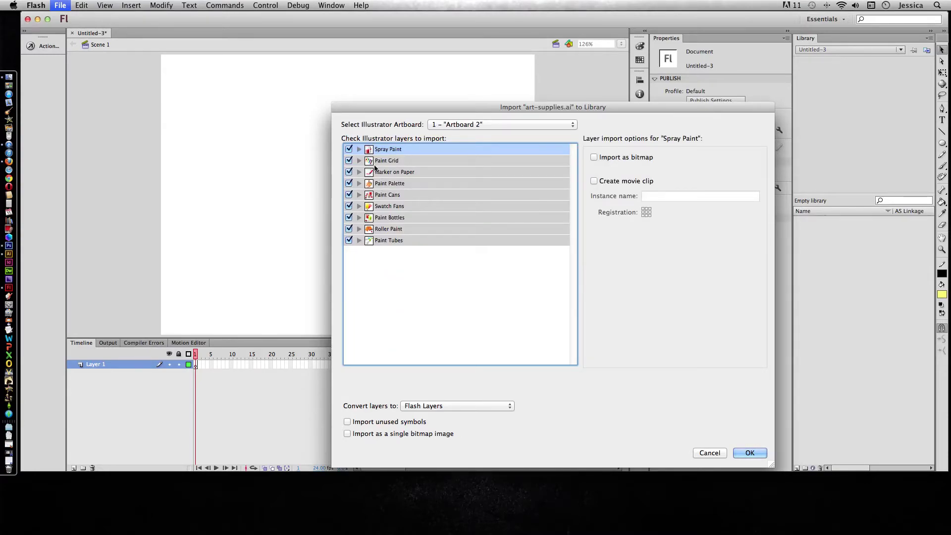
{"action": "left_click", "coordinate": [349, 161]}
{"action": "left_click", "coordinate": [349, 172]}
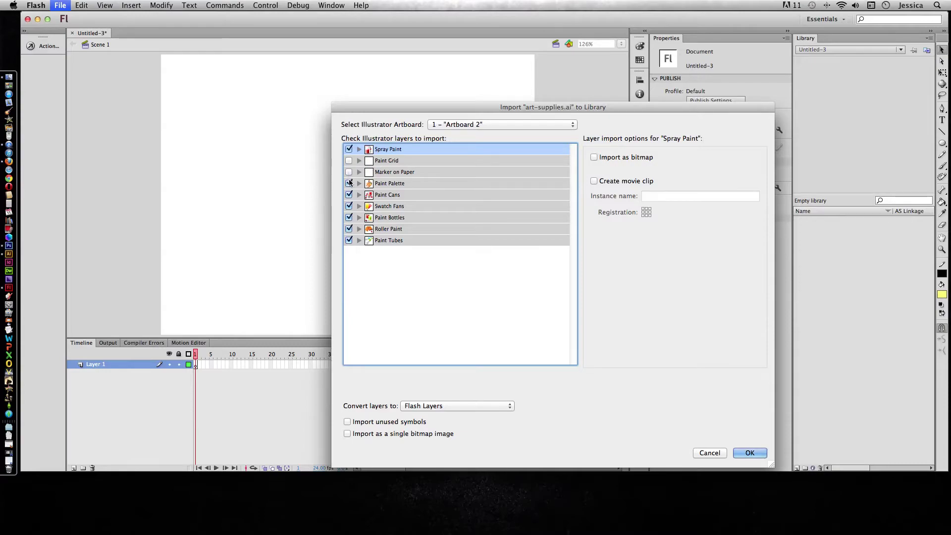
{"action": "left_click", "coordinate": [349, 195]}
{"action": "left_click", "coordinate": [349, 206]}
{"action": "left_click", "coordinate": [349, 218]}
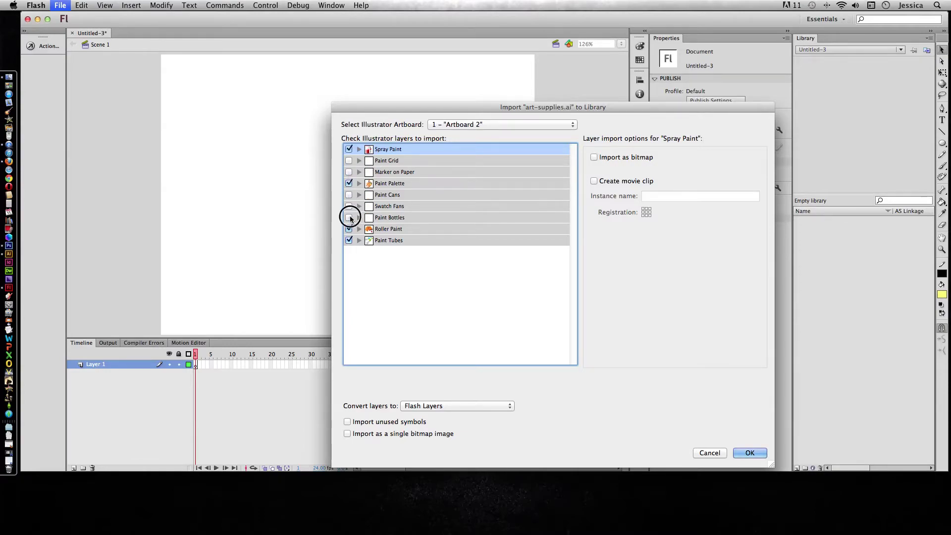
{"action": "left_click", "coordinate": [349, 229]}
{"action": "left_click", "coordinate": [594, 181]}
- Name the Spray Paint instance mcSprayPait and make Paint Palette a movie clip named mcPalette
{"action": "left_click", "coordinate": [655, 198]}
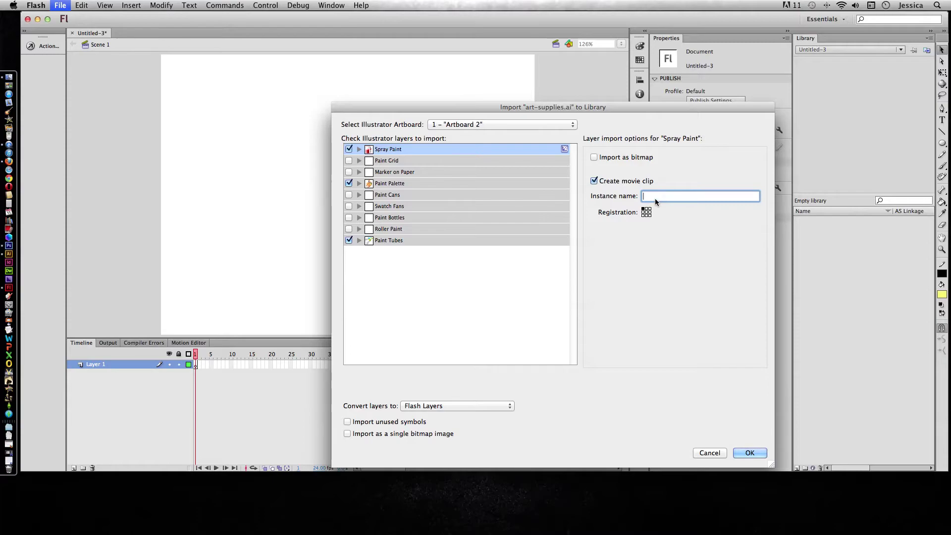
{"action": "type", "text": "mcSprayPait"}
{"action": "left_click", "coordinate": [450, 188]}
{"action": "left_click", "coordinate": [625, 182]}
{"action": "left_click", "coordinate": [670, 198]}
{"action": "type", "text": "mcPalette"}
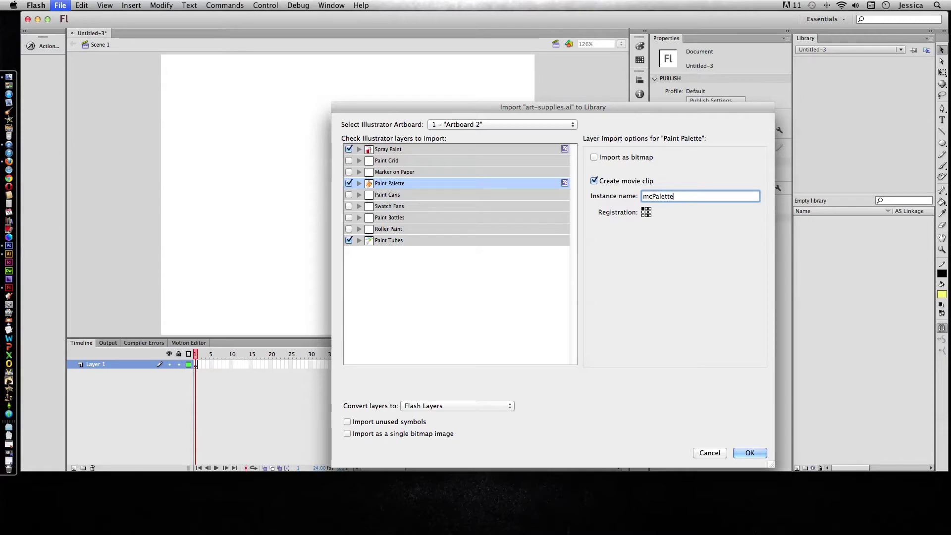
- Make Paint Tubes a movie clip with instance name mcTubes
{"action": "left_click", "coordinate": [487, 239]}
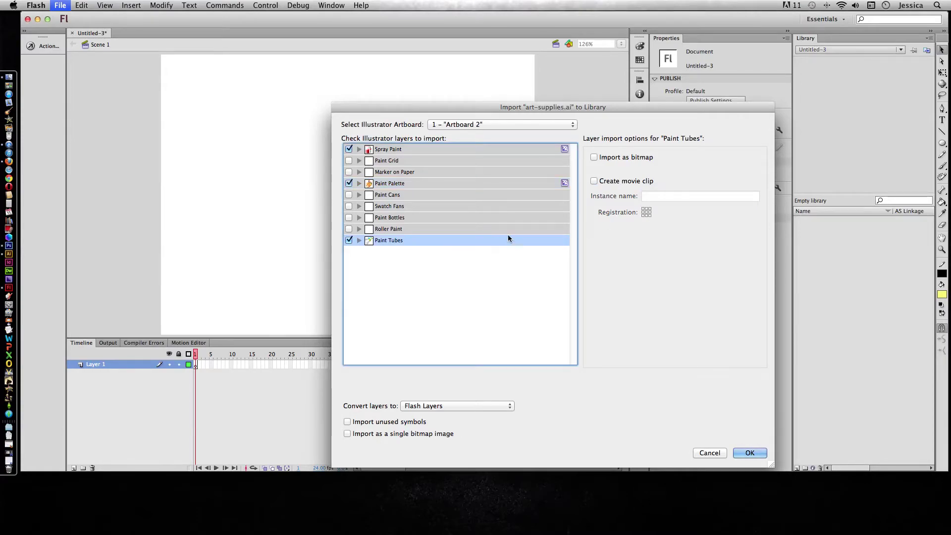
{"action": "left_click", "coordinate": [605, 181]}
{"action": "left_click", "coordinate": [652, 195]}
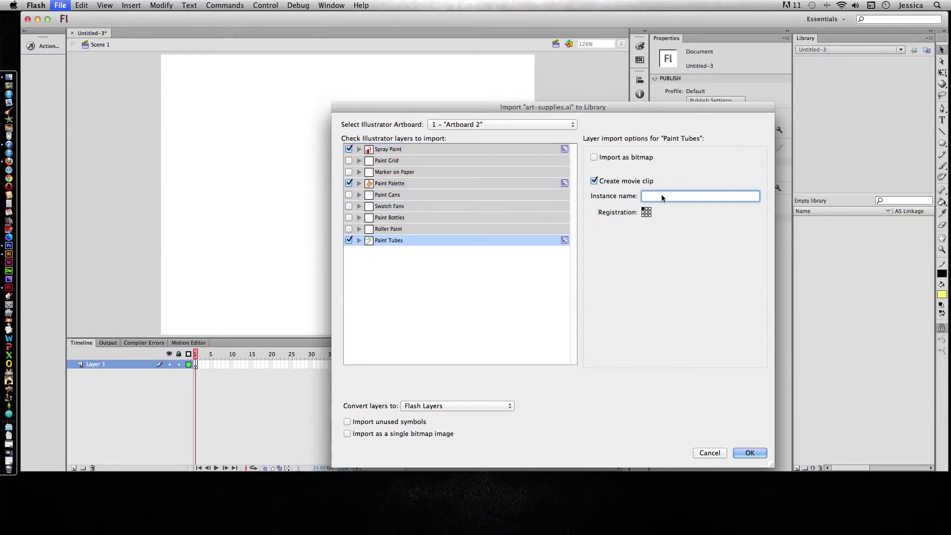
{"action": "type", "text": "mcTubes"}
- Confirm the import and open the art-supplies.ai symbol to check its layers
{"action": "left_click", "coordinate": [756, 452]}
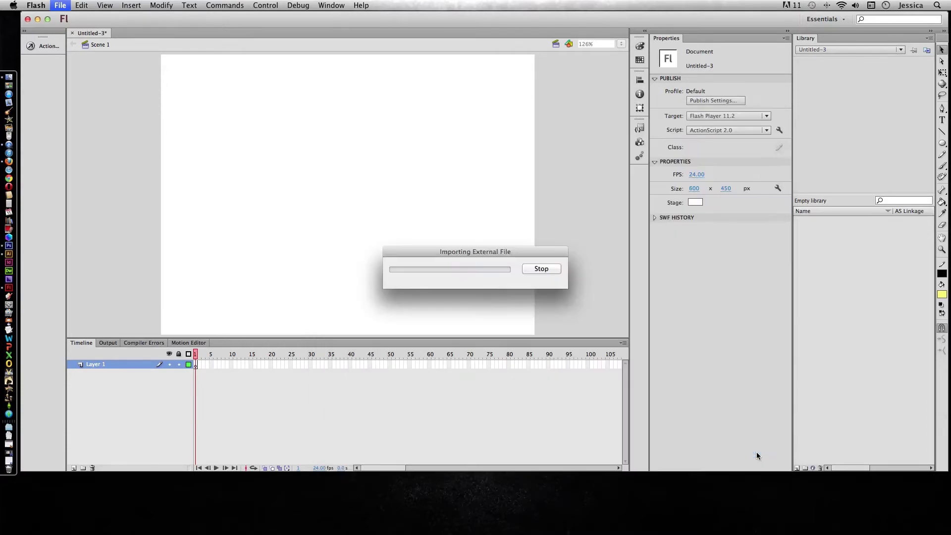
{"action": "left_click", "coordinate": [809, 229]}
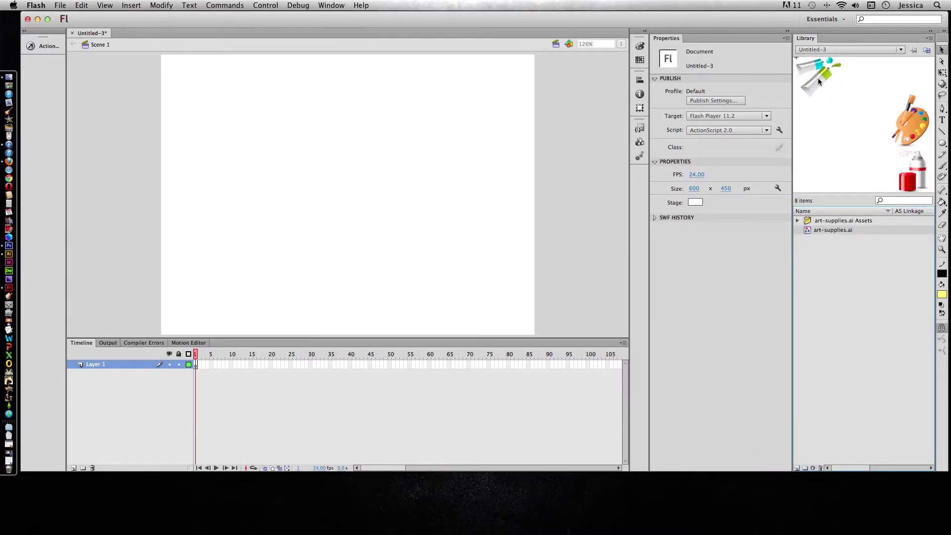
{"action": "double_click", "coordinate": [808, 229]}
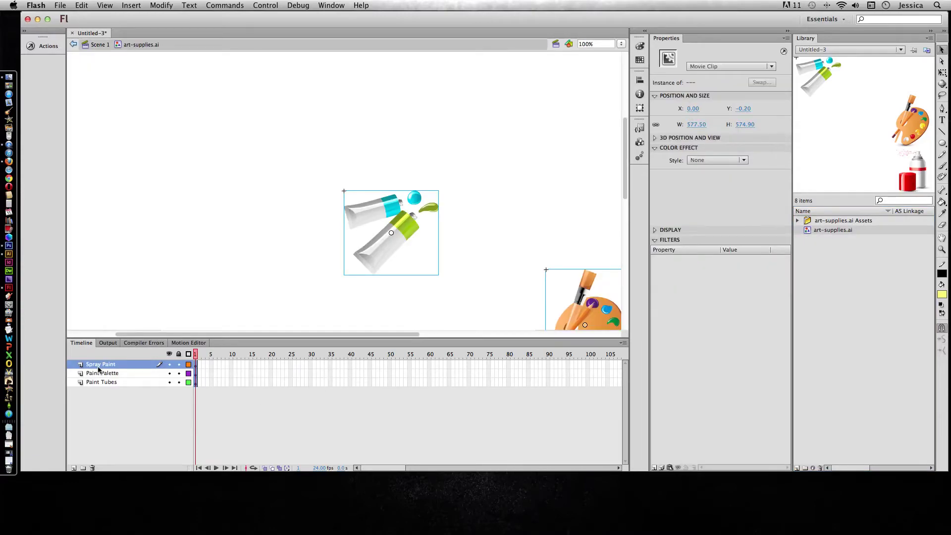
{"action": "left_click", "coordinate": [96, 45]}
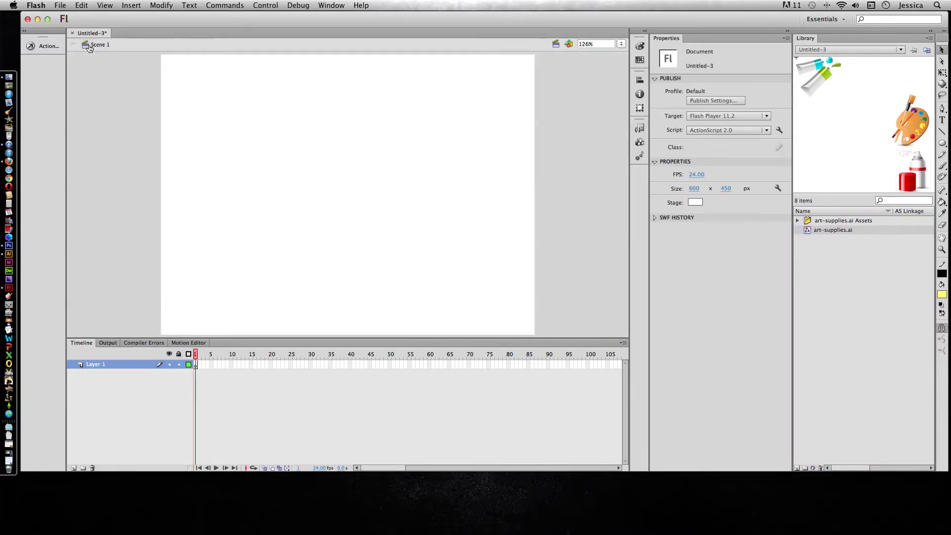
- Expand the Assets, Spray Paint, Paint Tubes and Paint Palette folders and place Spray Paint at the stage's lower right
{"action": "left_click", "coordinate": [797, 221]}
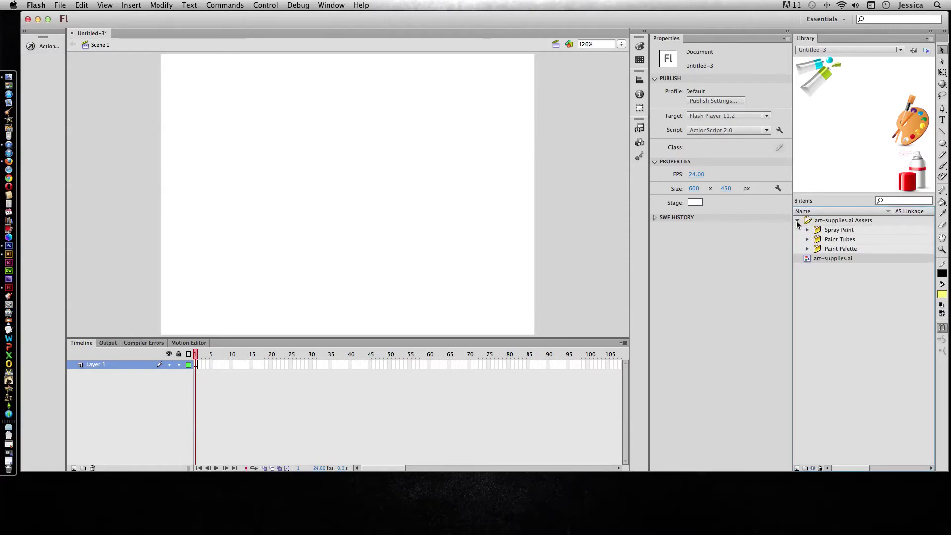
{"action": "left_click", "coordinate": [808, 231]}
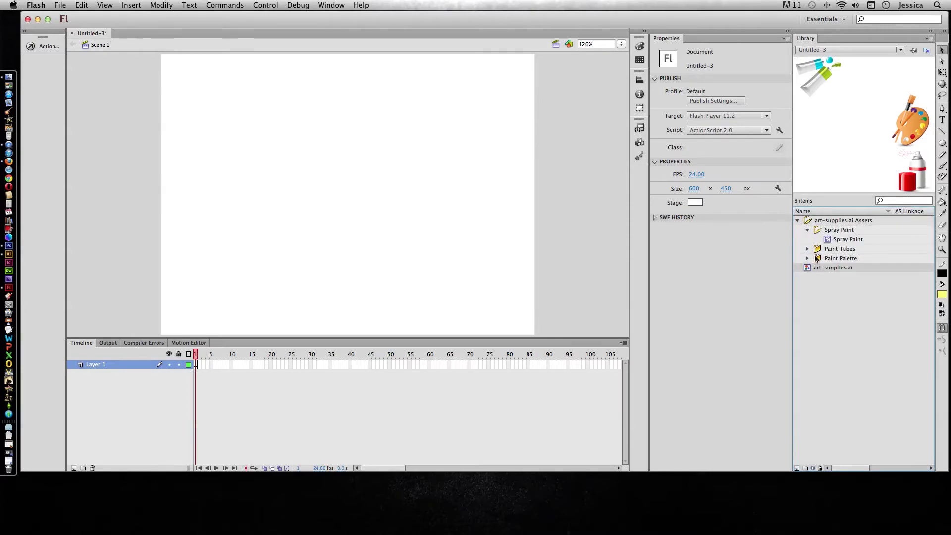
{"action": "left_click", "coordinate": [807, 249]}
{"action": "left_click", "coordinate": [808, 268]}
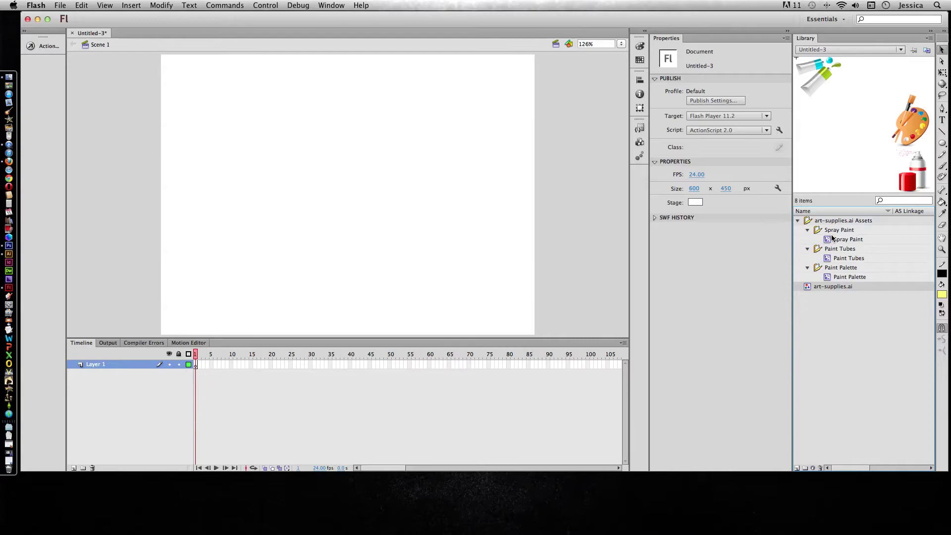
{"action": "left_click", "coordinate": [828, 240]}
{"action": "mouse_move", "coordinate": [828, 240]}
{"action": "left_mouse_down"}
{"action": "mouse_move", "coordinate": [344, 204]}
{"action": "mouse_move", "coordinate": [495, 295]}
{"action": "left_mouse_up"}
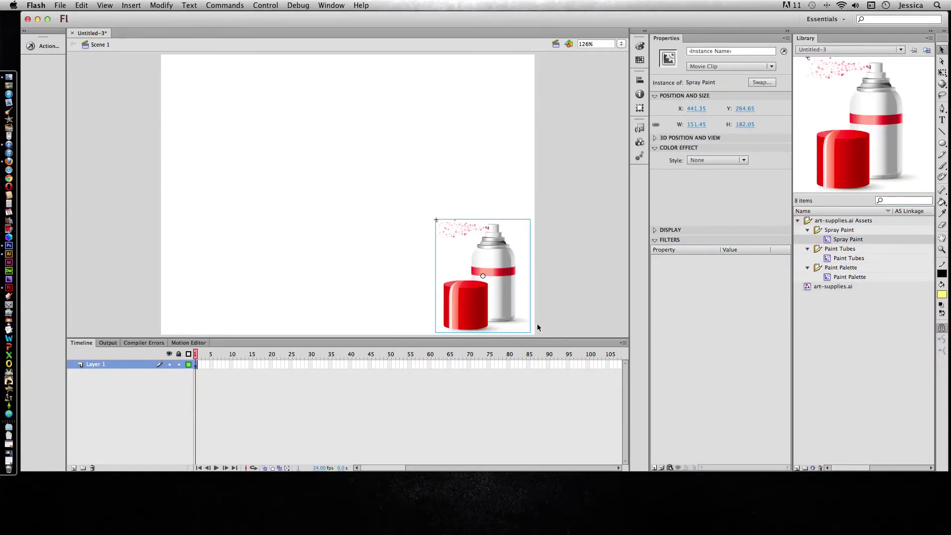
- Place a Paint Tubes instance at the stage's upper left, shrink it and nudge it into position
{"action": "left_click", "coordinate": [827, 278]}
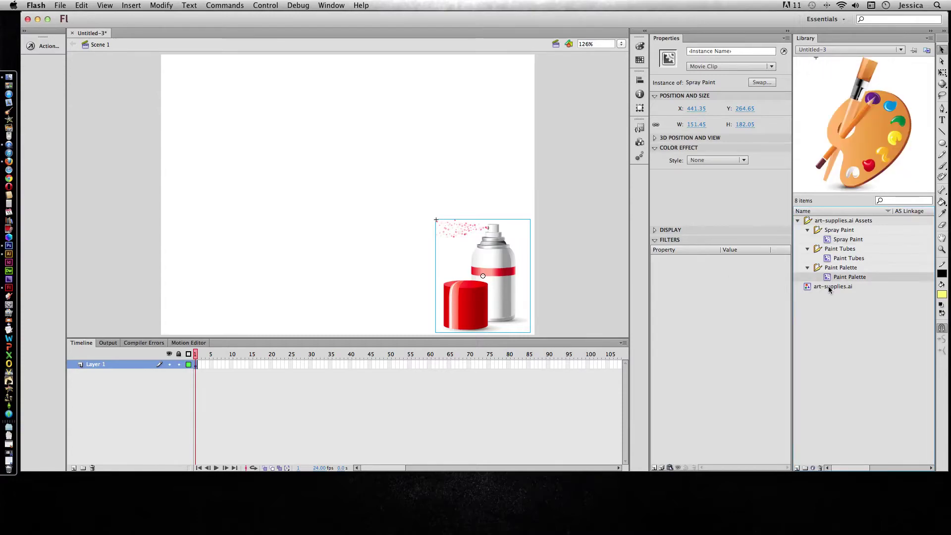
{"action": "left_click", "coordinate": [827, 258]}
{"action": "mouse_move", "coordinate": [827, 258]}
{"action": "left_mouse_down"}
{"action": "mouse_move", "coordinate": [172, 93]}
{"action": "mouse_move", "coordinate": [223, 117]}
{"action": "left_mouse_up"}
{"action": "left_click_drag", "start_coordinate": [696, 124], "coordinate": [650, 125]}
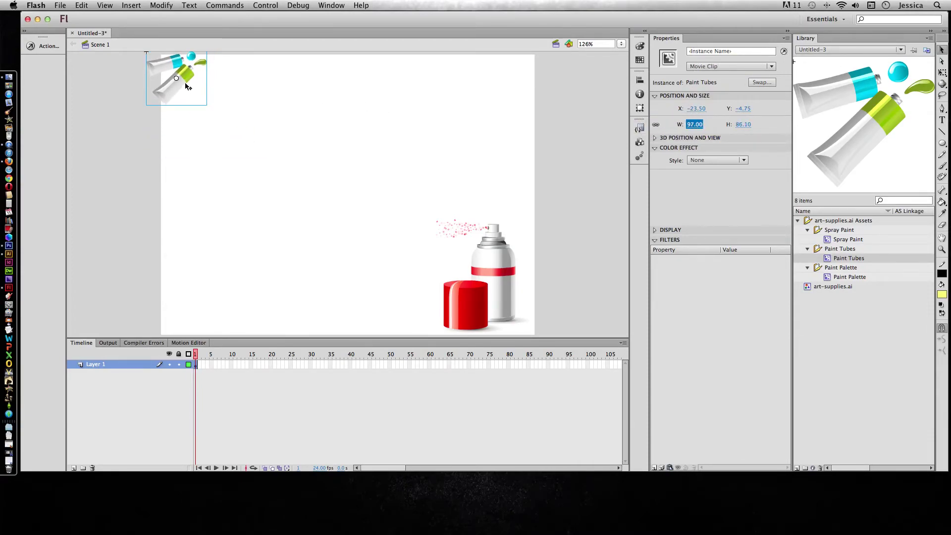
{"action": "left_click_drag", "start_coordinate": [187, 87], "coordinate": [199, 94]}
- Shrink the Spray Paint instance, then move Paint Tubes to X 7.50, Y 7.95
{"action": "left_click", "coordinate": [489, 251]}
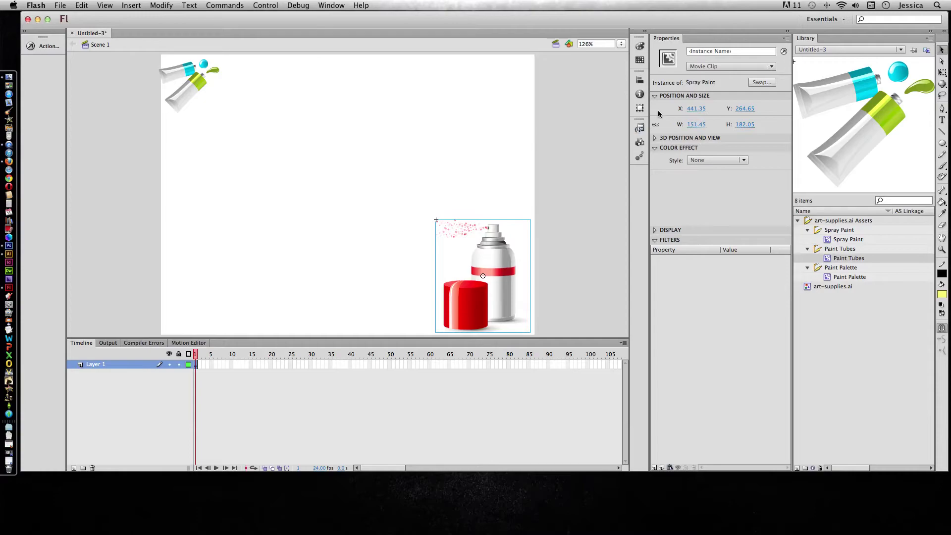
{"action": "mouse_move", "coordinate": [693, 124]}
{"action": "left_mouse_down"}
{"action": "mouse_move", "coordinate": [493, 275]}
{"action": "mouse_move", "coordinate": [501, 285]}
{"action": "left_mouse_up"}
{"action": "left_click", "coordinate": [550, 286]}
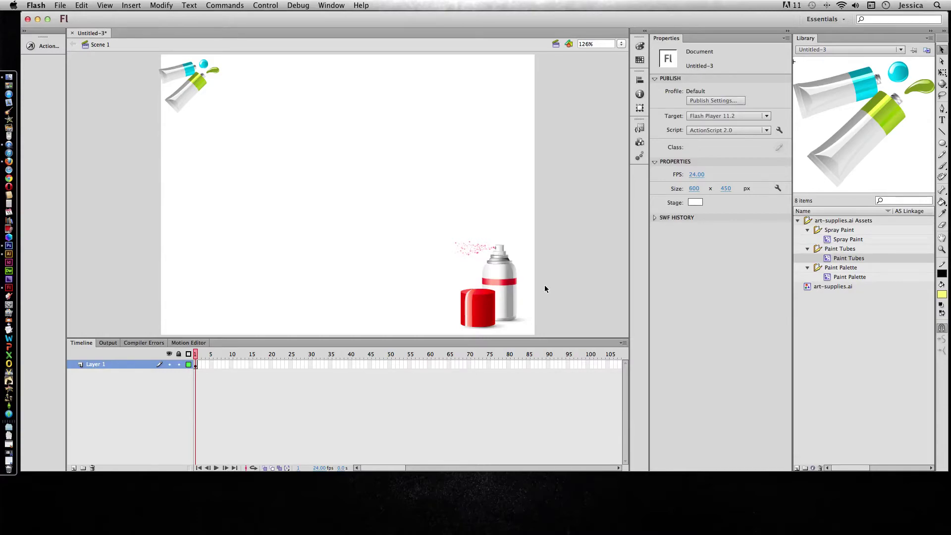
{"action": "double_click", "coordinate": [184, 75]}
{"action": "left_click", "coordinate": [90, 47]}
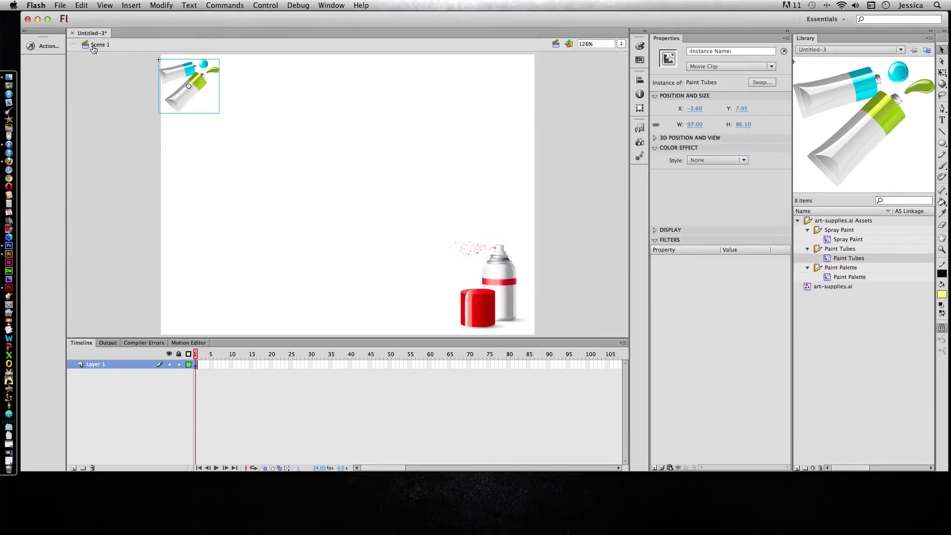
{"action": "left_click_drag", "start_coordinate": [175, 75], "coordinate": [185, 76]}
{"action": "left_click", "coordinate": [61, 6]}
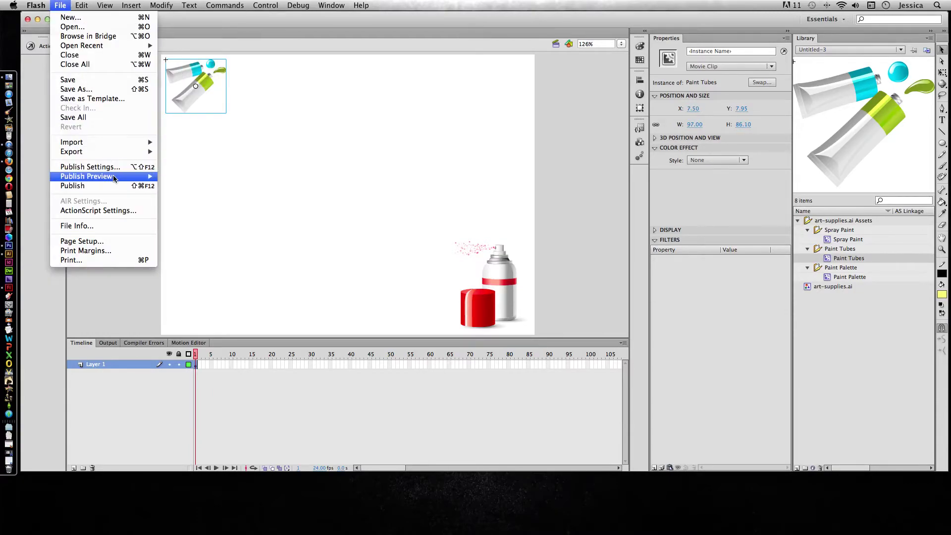
- Open art-variety.psd via Import to Library and inspect its layers in Photoshop
{"action": "mouse_move", "coordinate": [119, 143]}
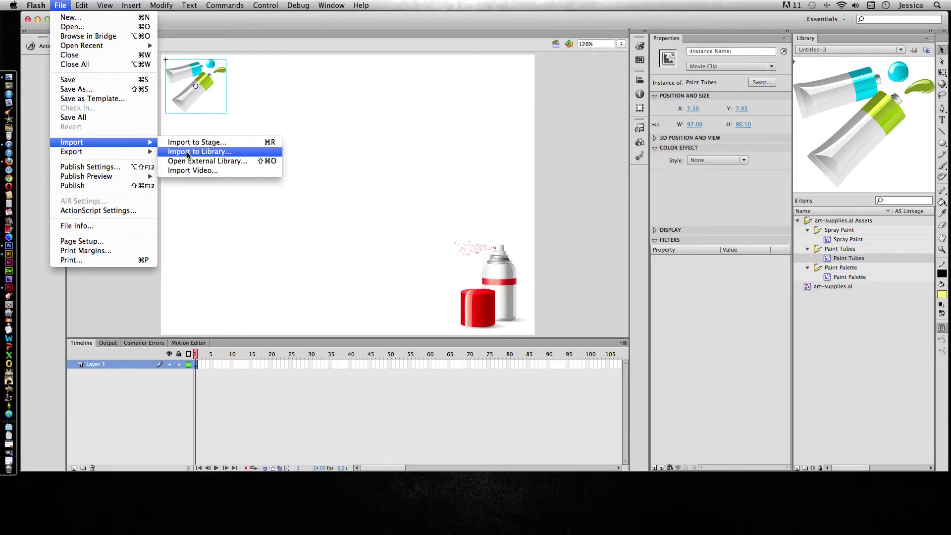
{"action": "left_click", "coordinate": [189, 153]}
{"action": "left_click", "coordinate": [542, 88]}
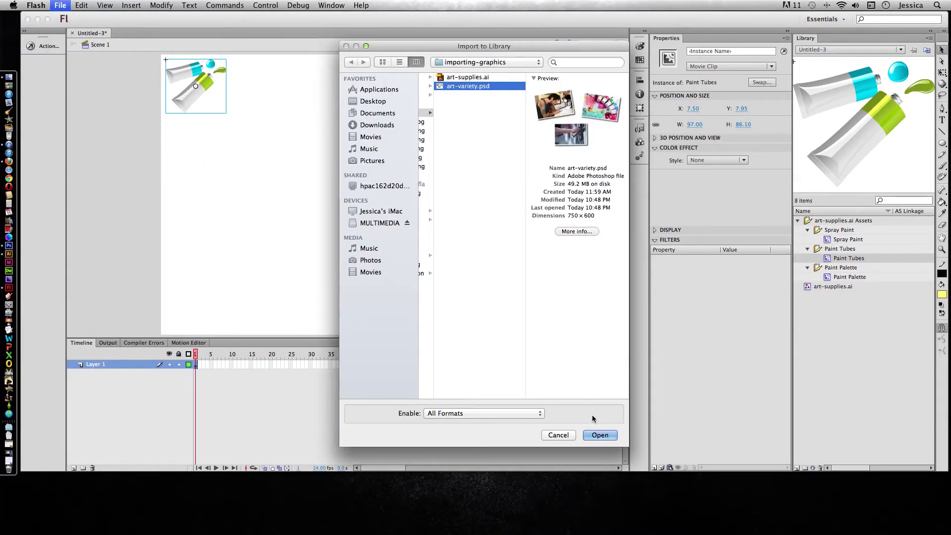
{"action": "left_click", "coordinate": [598, 435]}
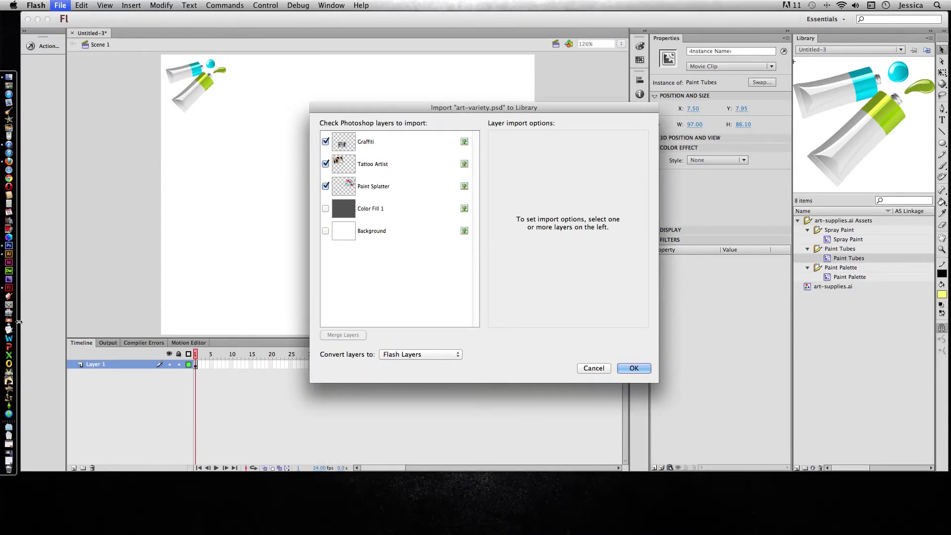
{"action": "left_click", "coordinate": [8, 246]}
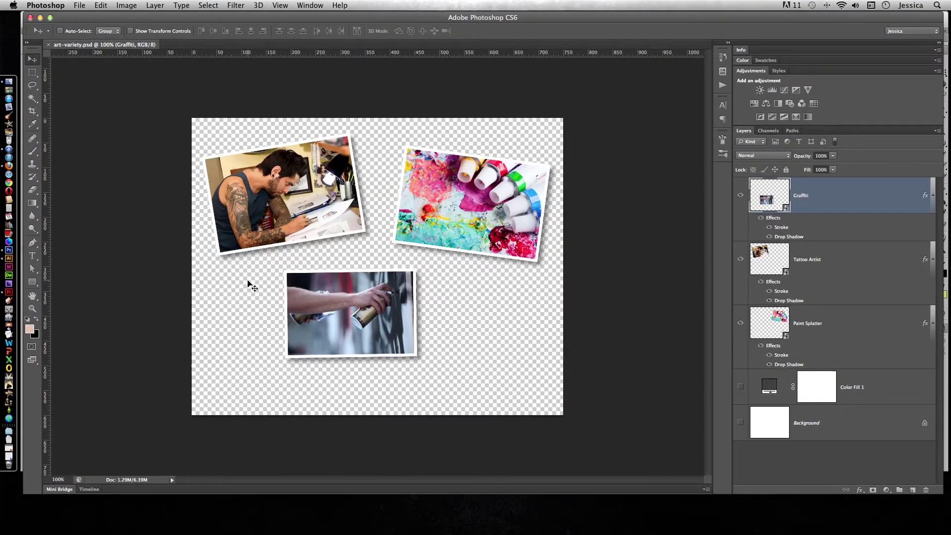
- Toggle visibility of Color Fill 1, Background and Paint Splatter to compare the collage, then minimize Photoshop
{"action": "left_click", "coordinate": [741, 387]}
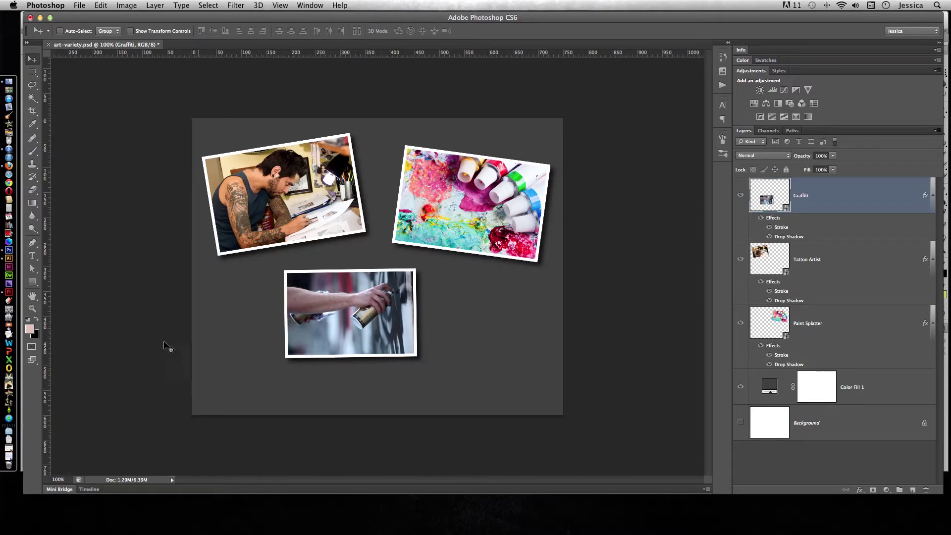
{"action": "left_click", "coordinate": [740, 387]}
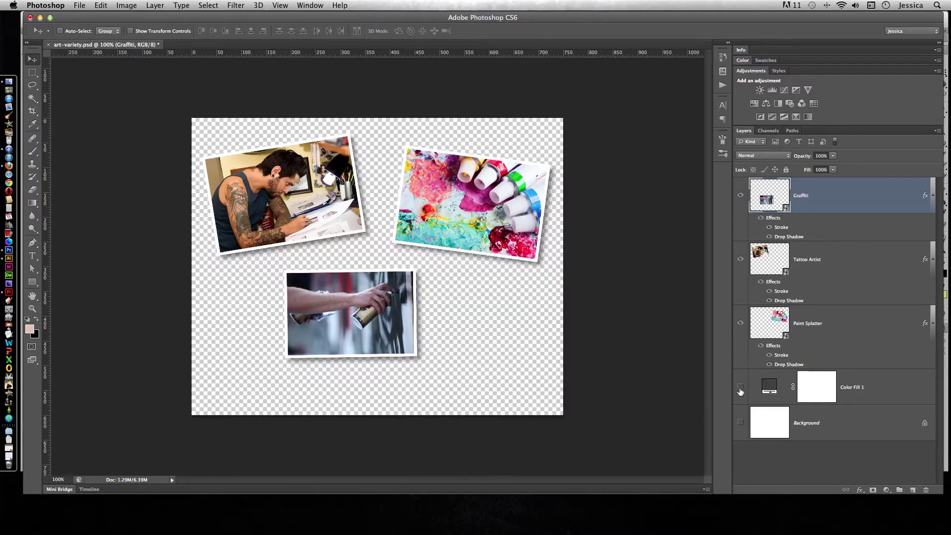
{"action": "left_click", "coordinate": [740, 422]}
{"action": "left_click", "coordinate": [740, 422]}
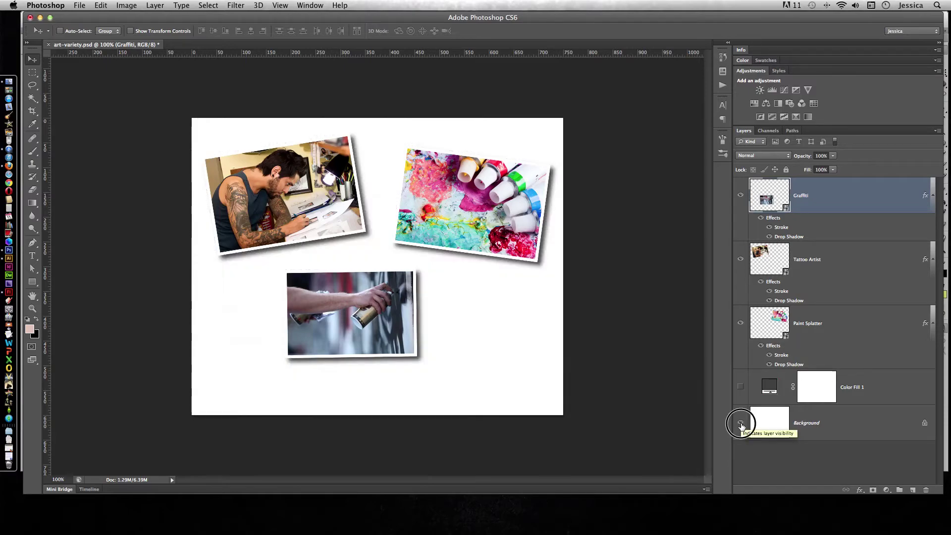
{"action": "left_click", "coordinate": [741, 387]}
{"action": "left_click", "coordinate": [740, 387]}
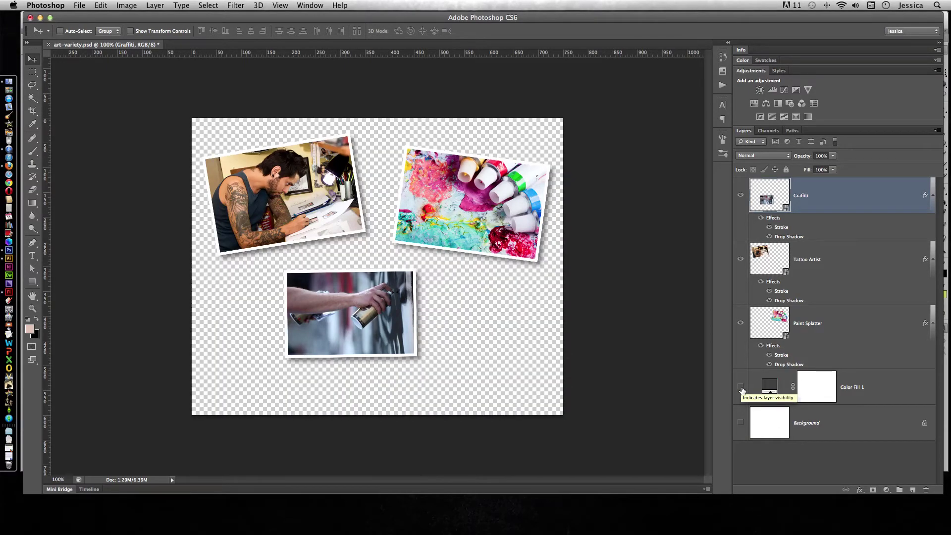
{"action": "left_click", "coordinate": [741, 323]}
{"action": "left_click", "coordinate": [743, 322]}
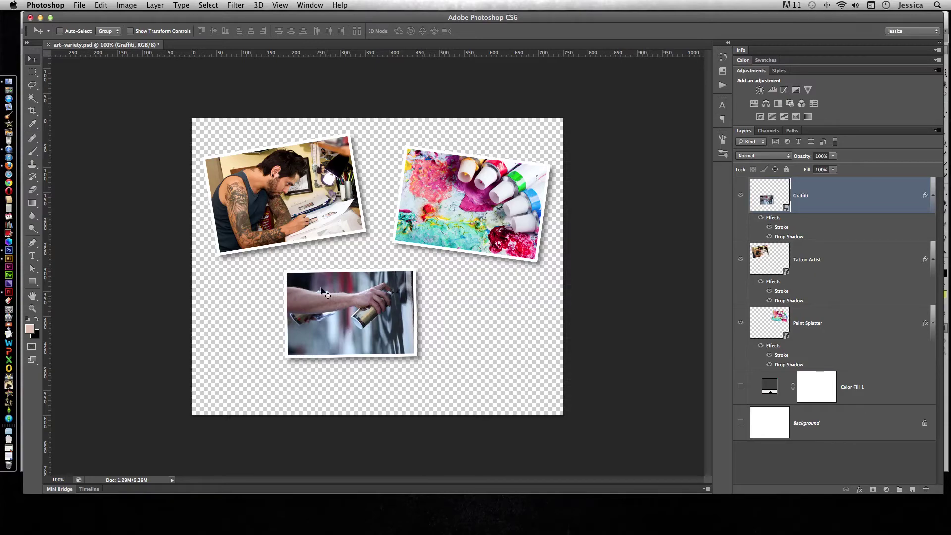
{"action": "left_click", "coordinate": [40, 18]}
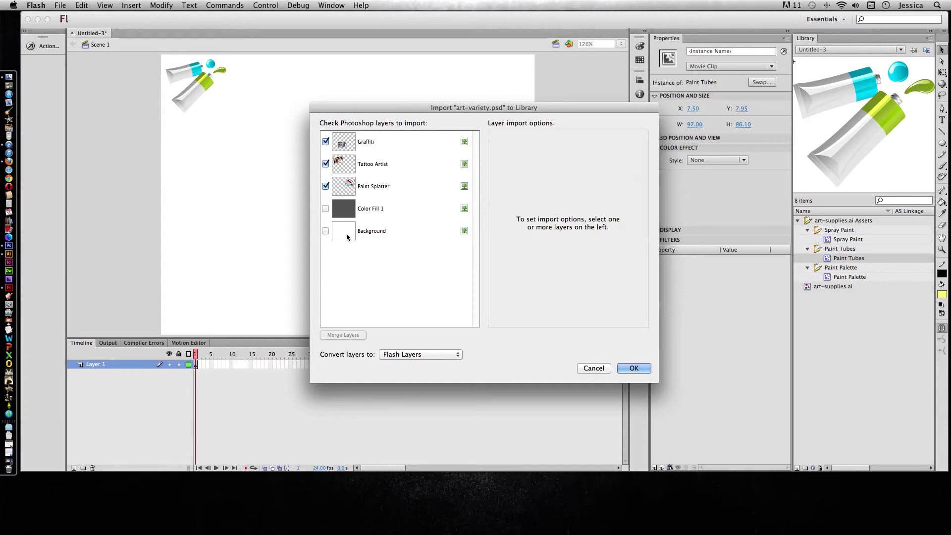
- Keep converting layers to Flash Layers and make Paint Splatter a movie clip named mcPaintSplatter
{"action": "left_click", "coordinate": [425, 357]}
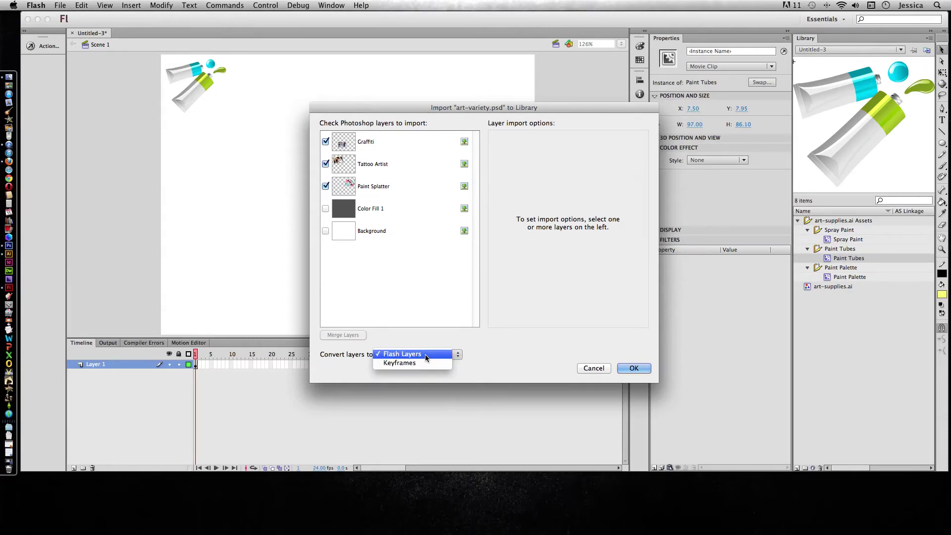
{"action": "left_click", "coordinate": [408, 277]}
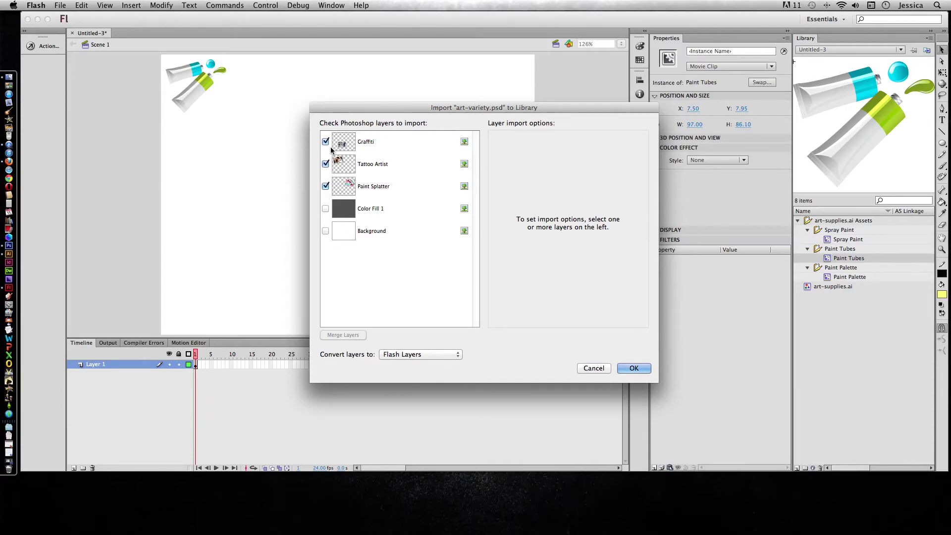
{"action": "left_click", "coordinate": [372, 143]}
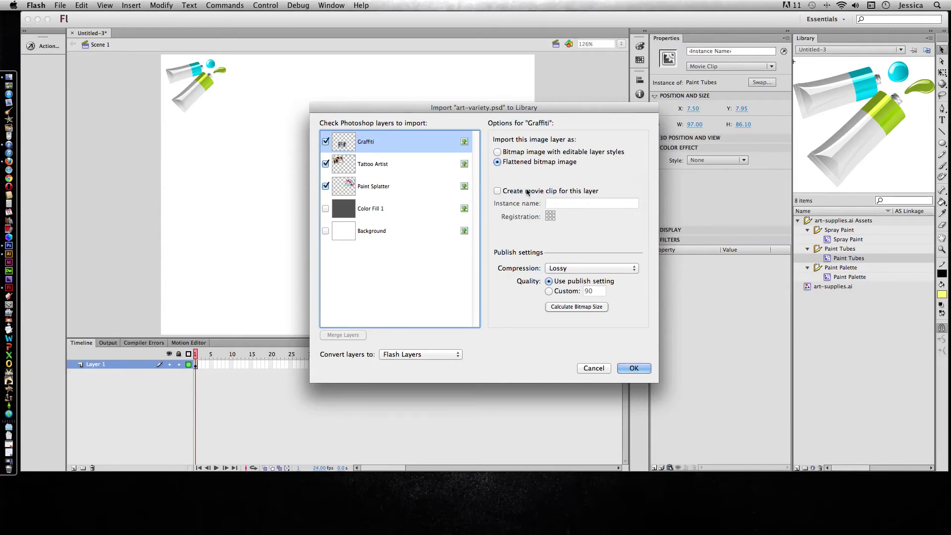
{"action": "left_click", "coordinate": [411, 186]}
{"action": "left_click", "coordinate": [515, 192]}
{"action": "left_click", "coordinate": [567, 203]}
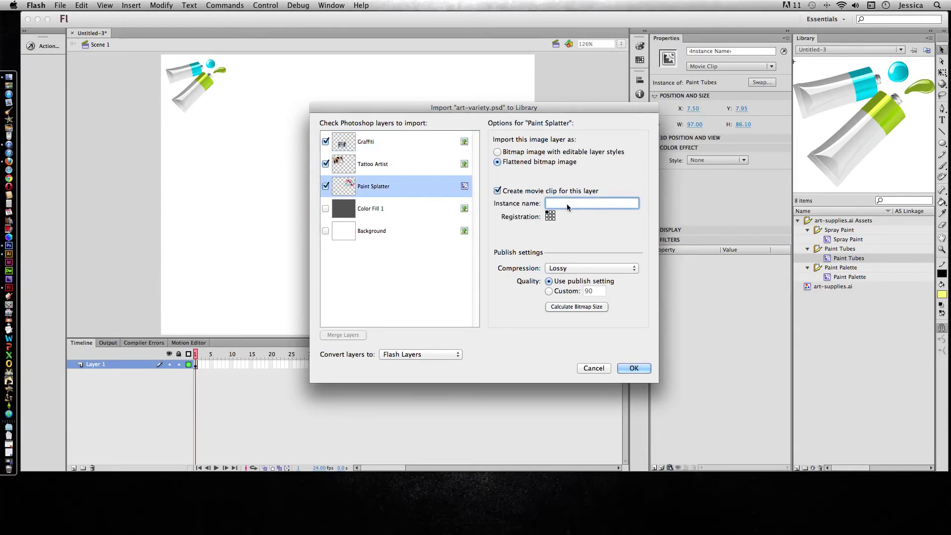
{"action": "type", "text": "mcPaintSplatter"}
- Make Tattoo Artist a movie clip with editable layer styles and instance name mcTattoo
{"action": "left_click", "coordinate": [391, 171]}
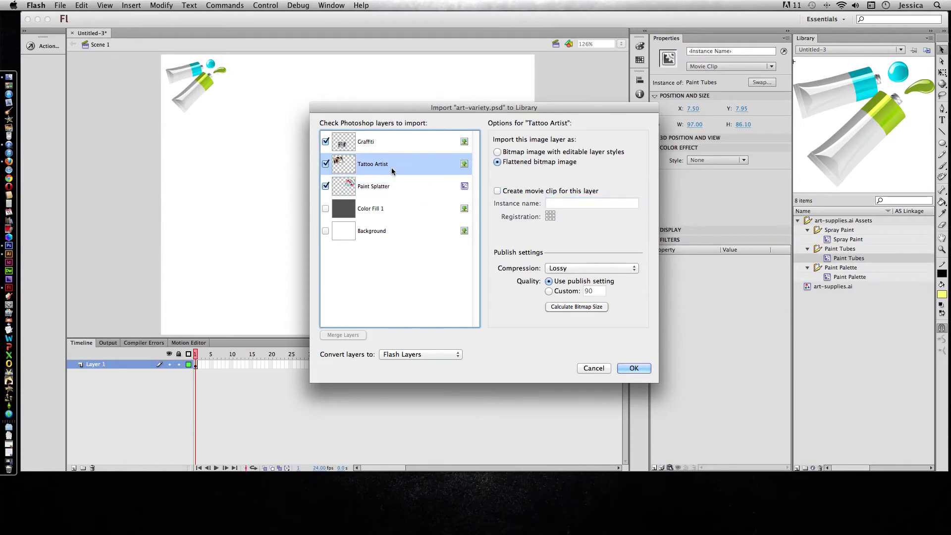
{"action": "left_click", "coordinate": [497, 151]}
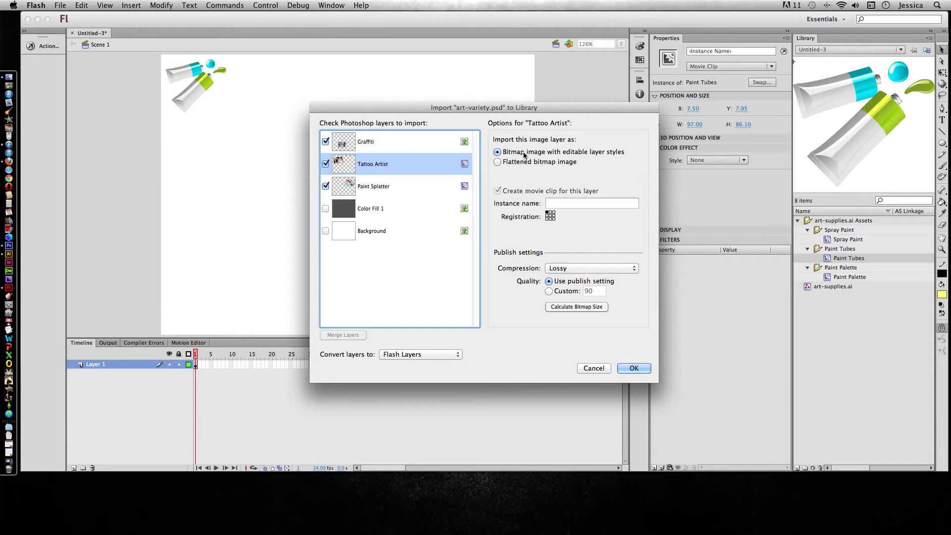
{"action": "left_click", "coordinate": [556, 205]}
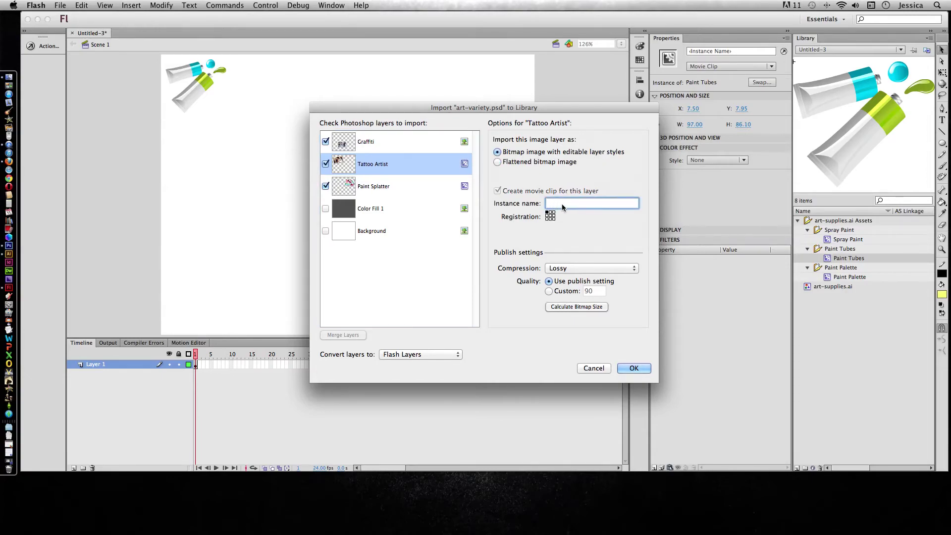
{"action": "type", "text": "mcTattoo"}
{"action": "left_click", "coordinate": [392, 147]}
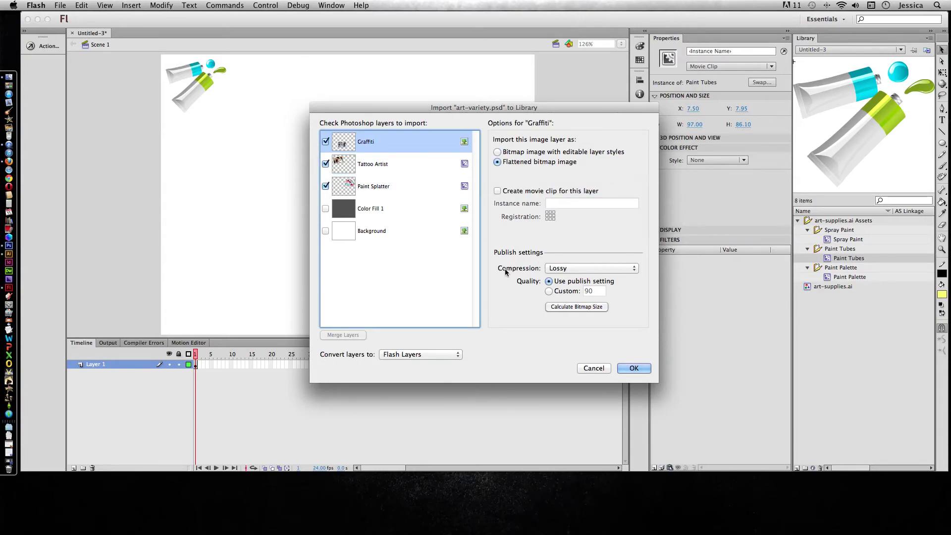
- Compare the Graffiti bitmap's calculated size under Lossless and Lossy compression
{"action": "left_click", "coordinate": [569, 269]}
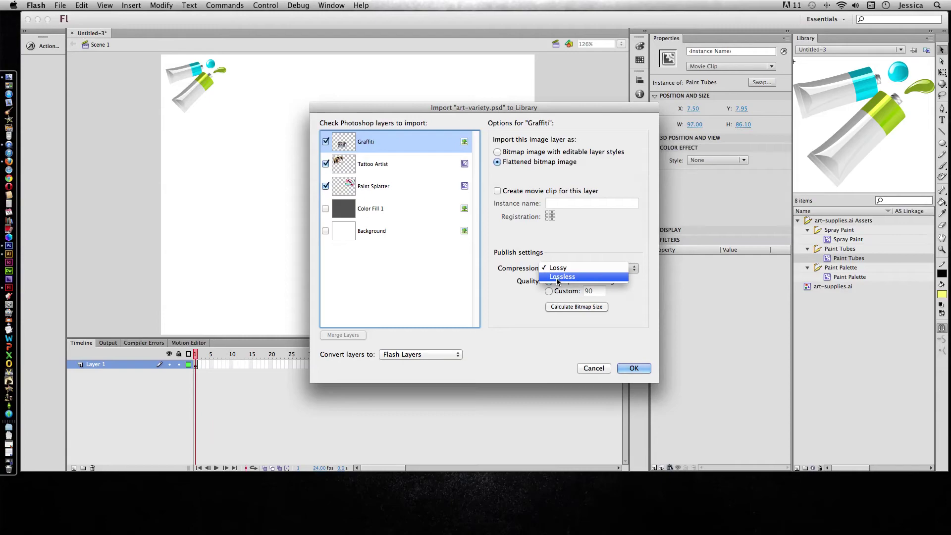
{"action": "left_click", "coordinate": [558, 278]}
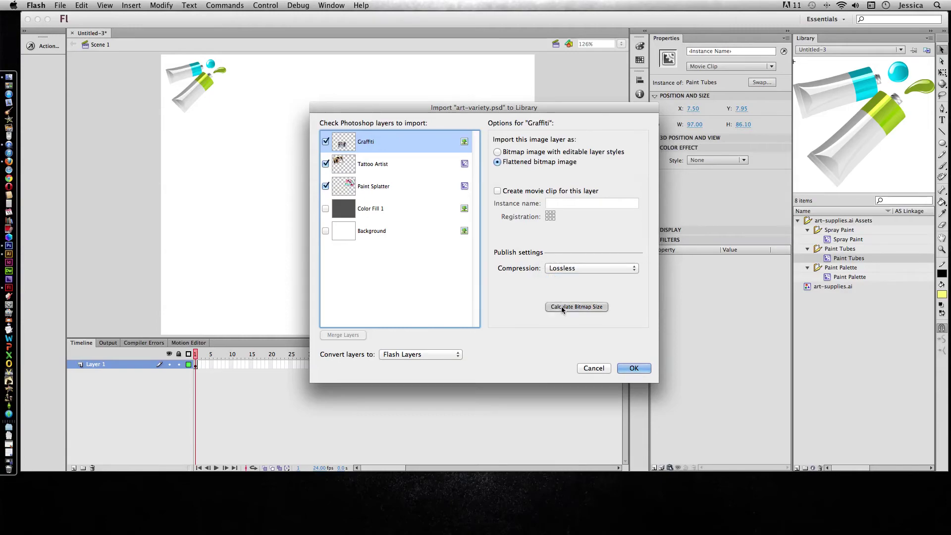
{"action": "left_click", "coordinate": [561, 307]}
{"action": "left_click", "coordinate": [563, 268]}
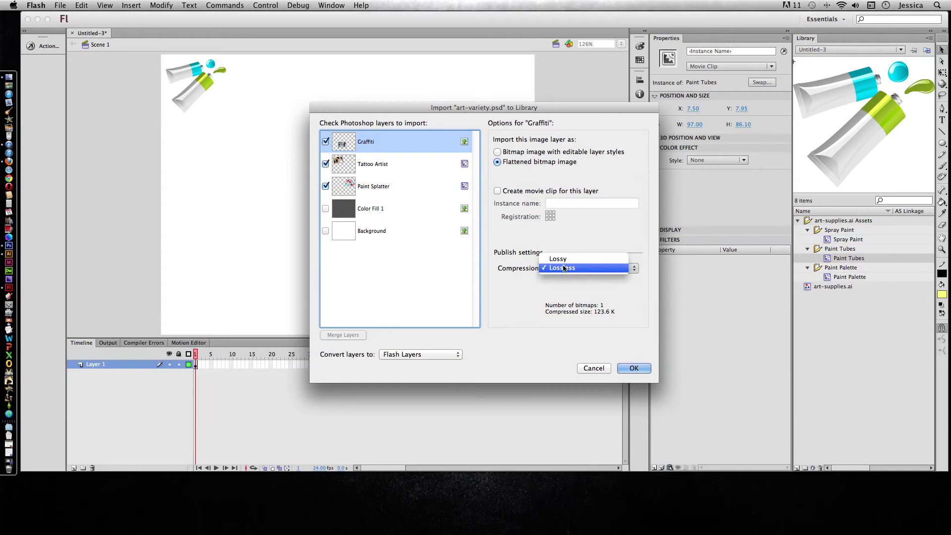
{"action": "left_click", "coordinate": [558, 259]}
{"action": "left_click", "coordinate": [592, 308]}
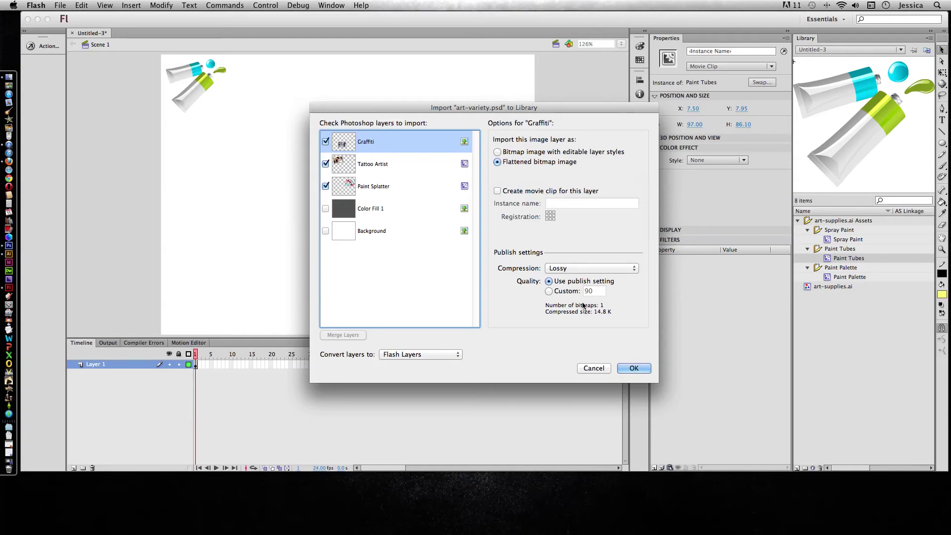
- Set Graffiti back to Lossless compression and confirm the Photoshop import
{"action": "left_click", "coordinate": [569, 268]}
{"action": "left_click", "coordinate": [568, 276]}
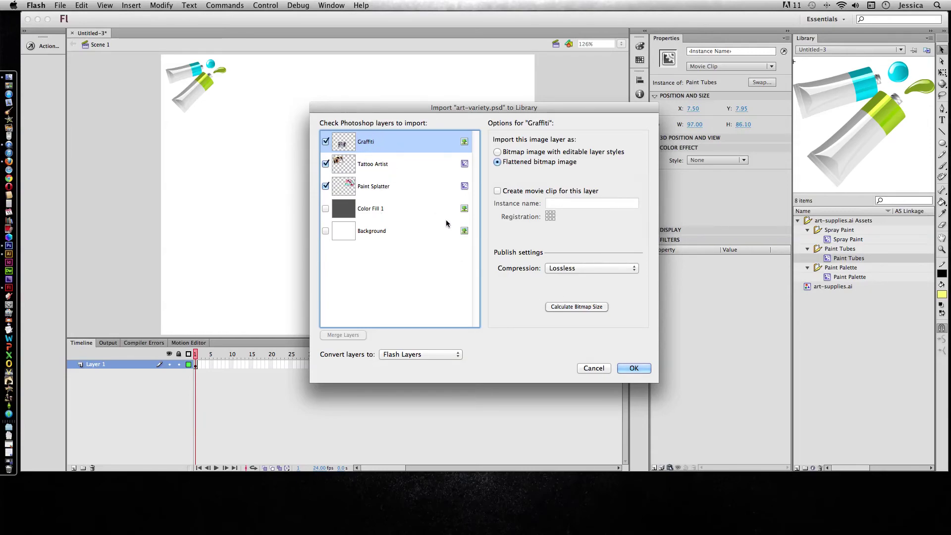
{"action": "left_click", "coordinate": [633, 368]}
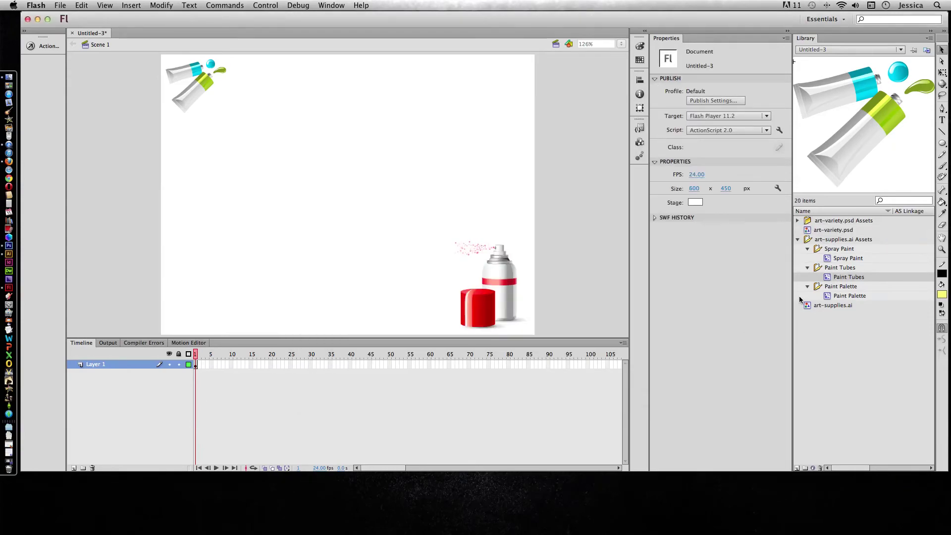
- Expand the art-variety.psd Assets folder in the Library and preview the Graffiti bitmap
{"action": "left_click", "coordinate": [805, 231]}
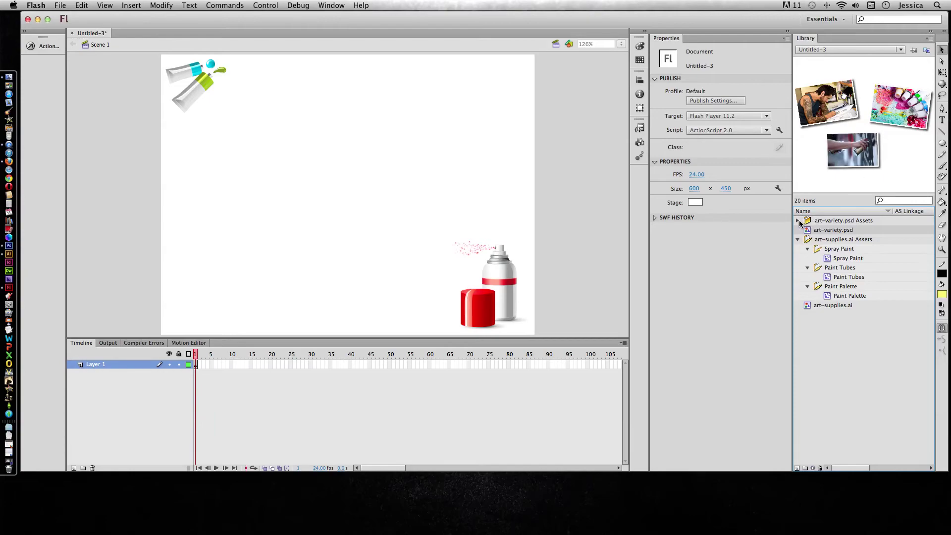
{"action": "left_click", "coordinate": [798, 220]}
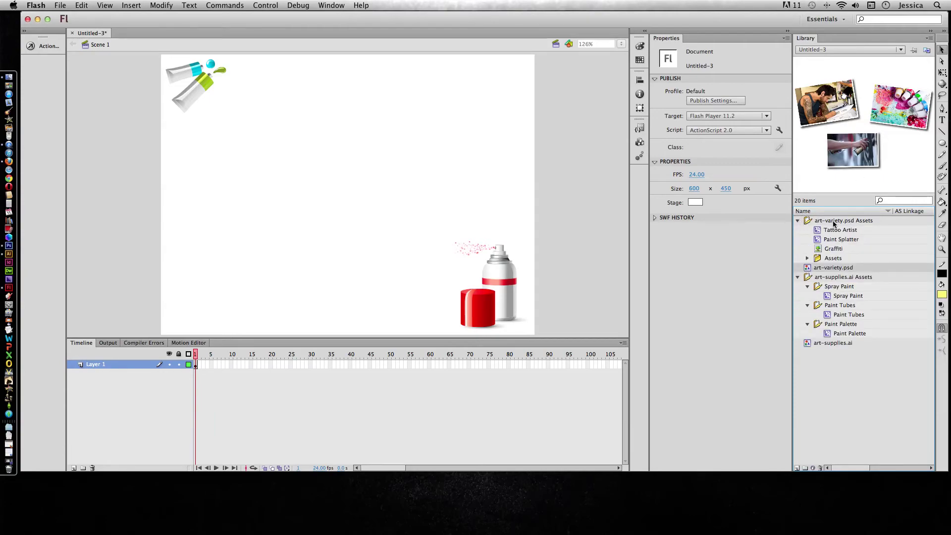
{"action": "left_click", "coordinate": [818, 250]}
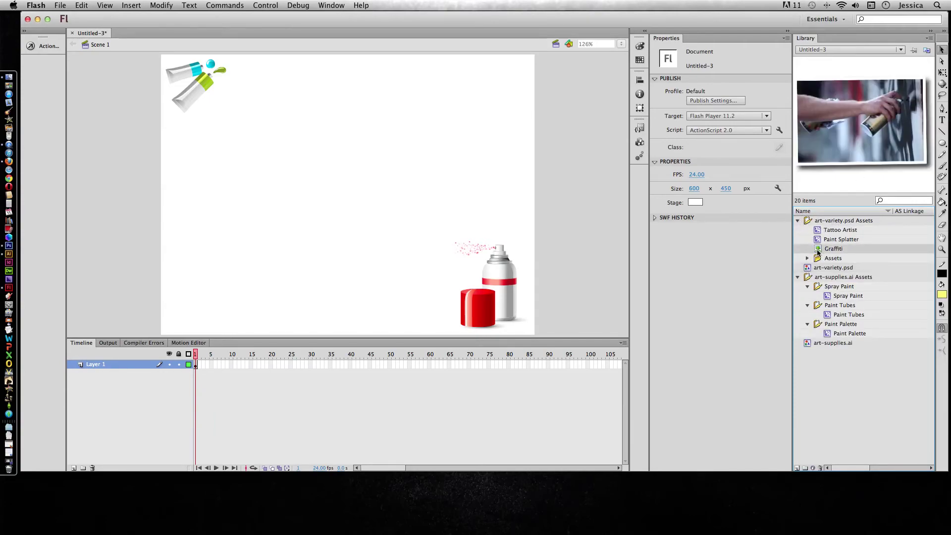
- Place the Graffiti photo and Tattoo Artist clip on the stage, shifting both toward the left
{"action": "left_click_drag", "start_coordinate": [818, 250], "coordinate": [317, 238]}
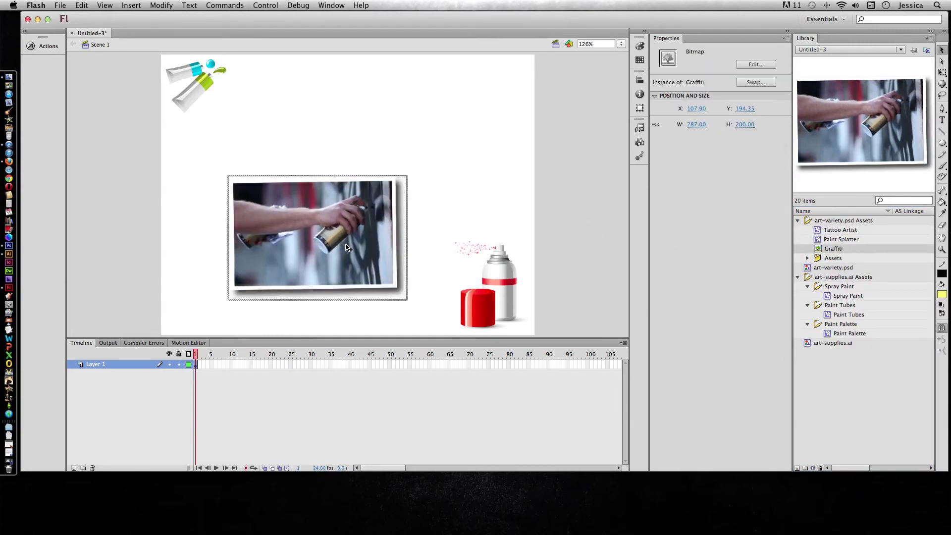
{"action": "left_click", "coordinate": [429, 223]}
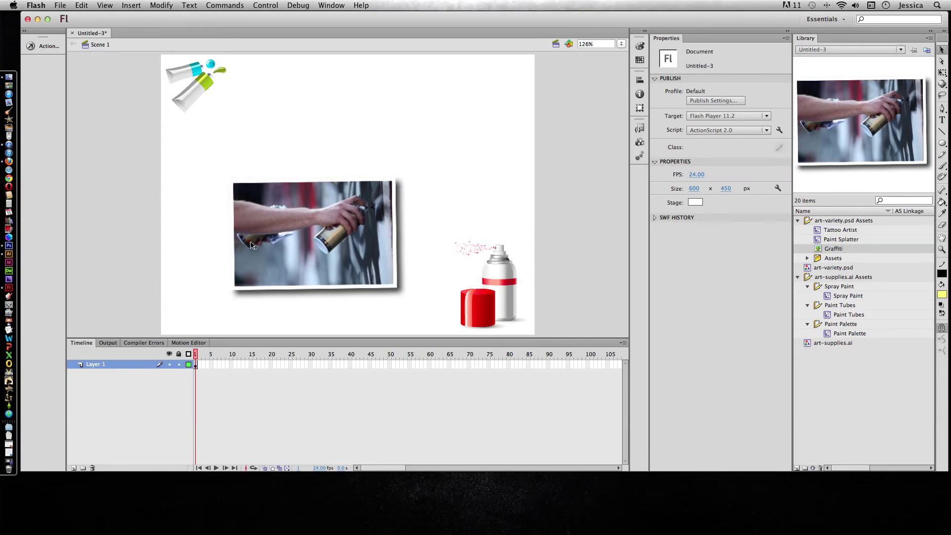
{"action": "left_click", "coordinate": [376, 198]}
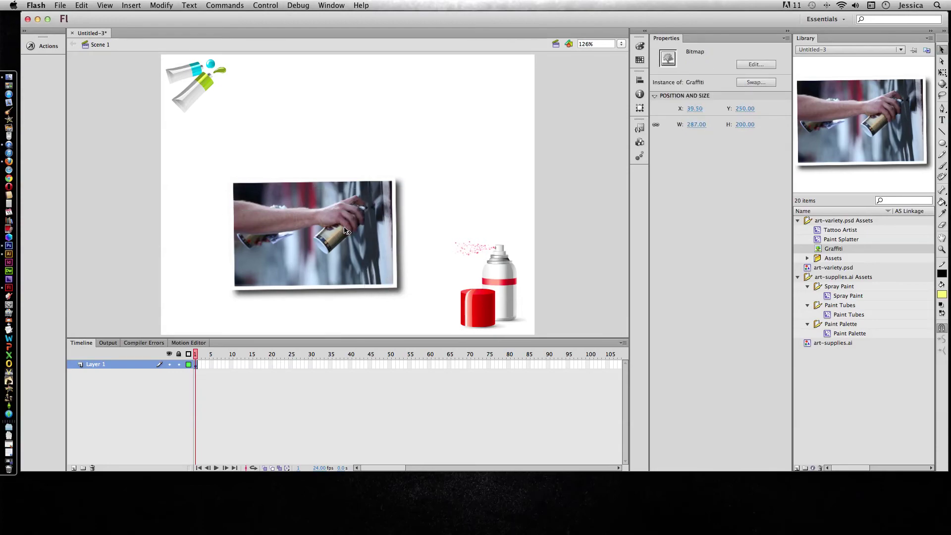
{"action": "left_click_drag", "start_coordinate": [376, 199], "coordinate": [334, 234]}
{"action": "left_click_drag", "start_coordinate": [822, 234], "coordinate": [508, 184]}
{"action": "left_click_drag", "start_coordinate": [432, 187], "coordinate": [350, 176]}
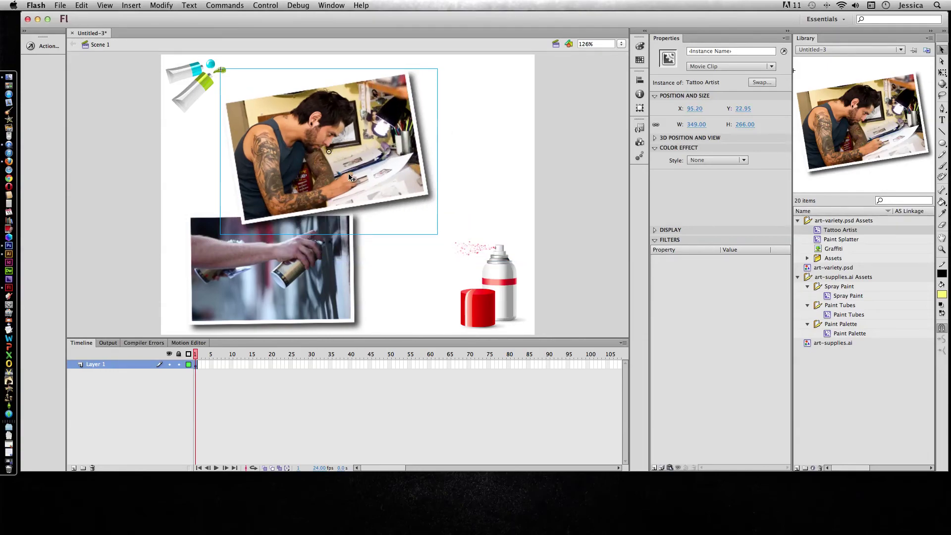
{"action": "double_click", "coordinate": [372, 166]}
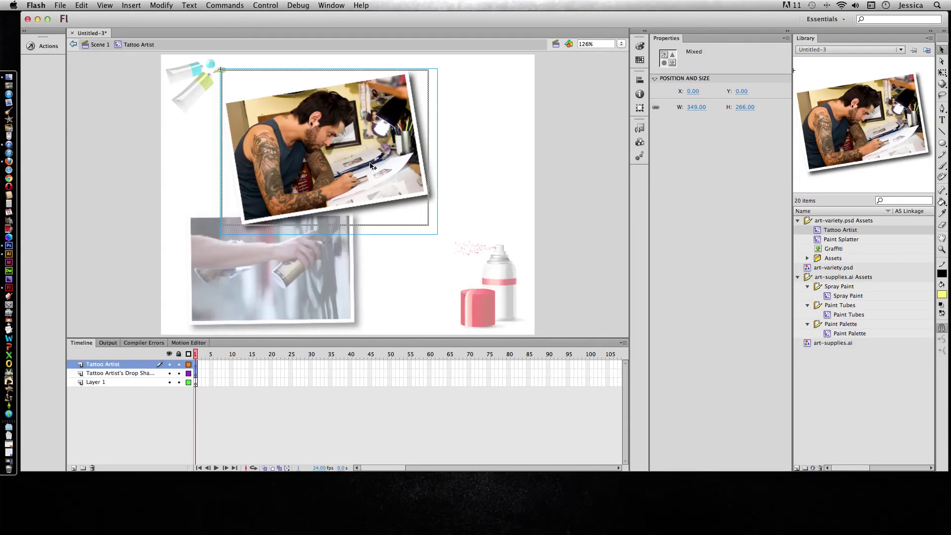
{"action": "left_click", "coordinate": [151, 397]}
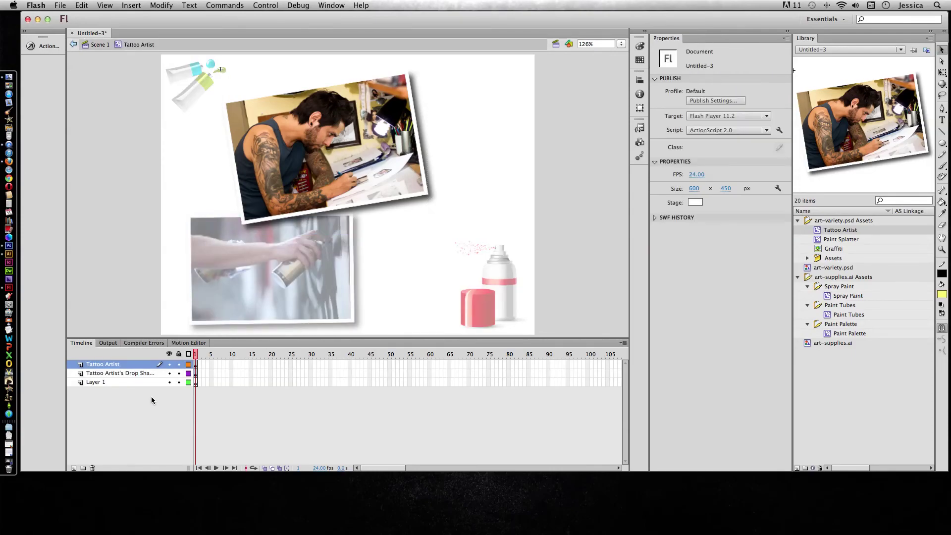
{"action": "left_click", "coordinate": [170, 364]}
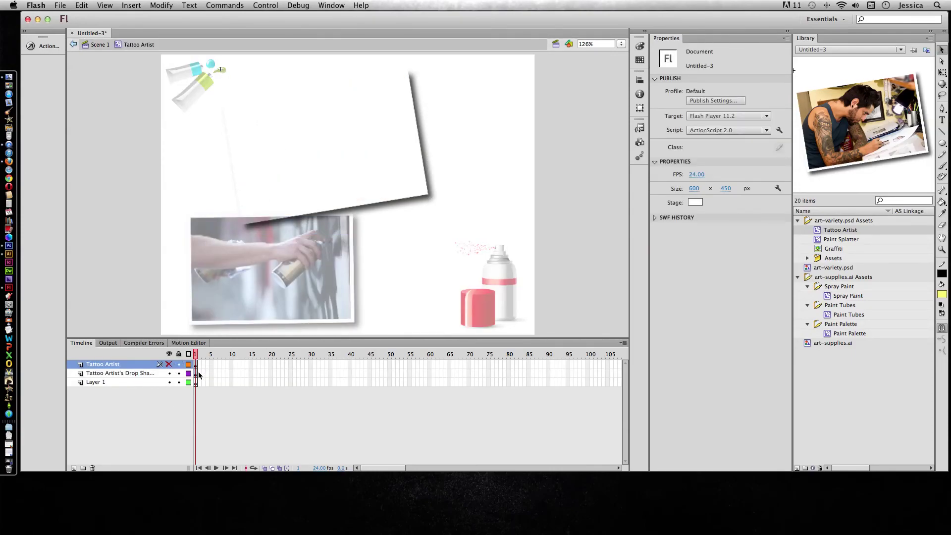
{"action": "left_click", "coordinate": [169, 374]}
{"action": "left_click", "coordinate": [170, 374]}
{"action": "left_click", "coordinate": [169, 374]}
{"action": "left_click", "coordinate": [169, 364]}
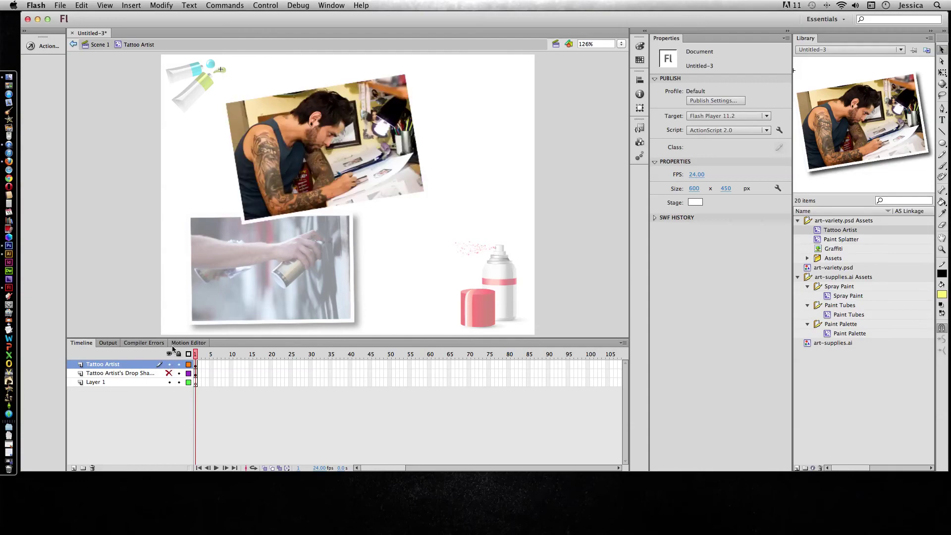
{"action": "left_click", "coordinate": [75, 45]}
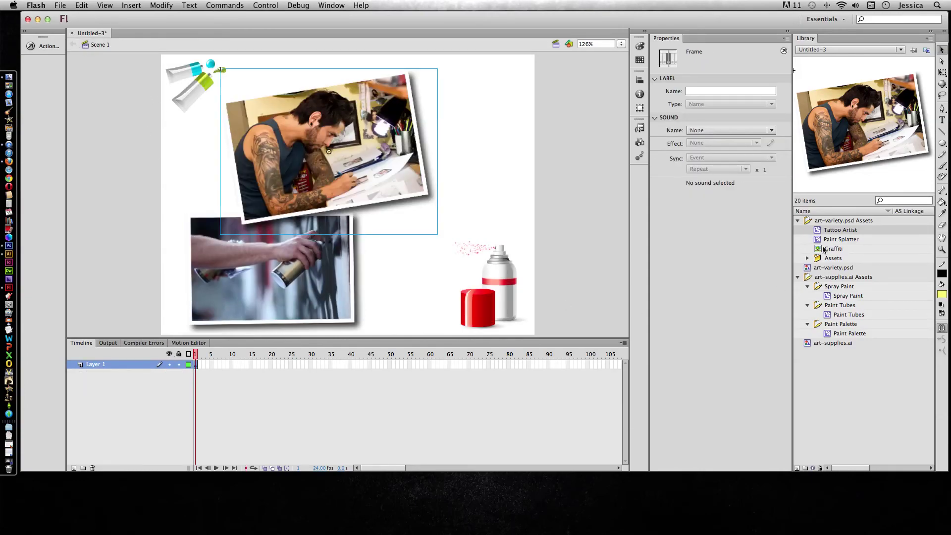
{"action": "left_click", "coordinate": [820, 240]}
- Drag Paint Splatter from the Library onto the stage, overlapping the Tattoo Artist photo
{"action": "mouse_move", "coordinate": [819, 242]}
{"action": "left_mouse_down"}
{"action": "mouse_move", "coordinate": [445, 212]}
{"action": "mouse_move", "coordinate": [392, 218]}
{"action": "mouse_move", "coordinate": [442, 221]}
{"action": "mouse_move", "coordinate": [450, 201]}
{"action": "left_mouse_up"}
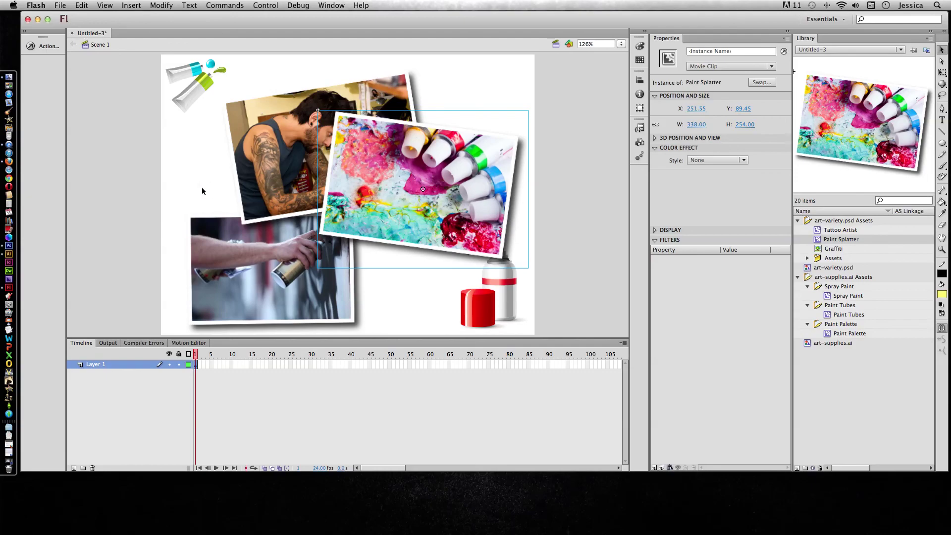
{"action": "left_click", "coordinate": [43, 6]}
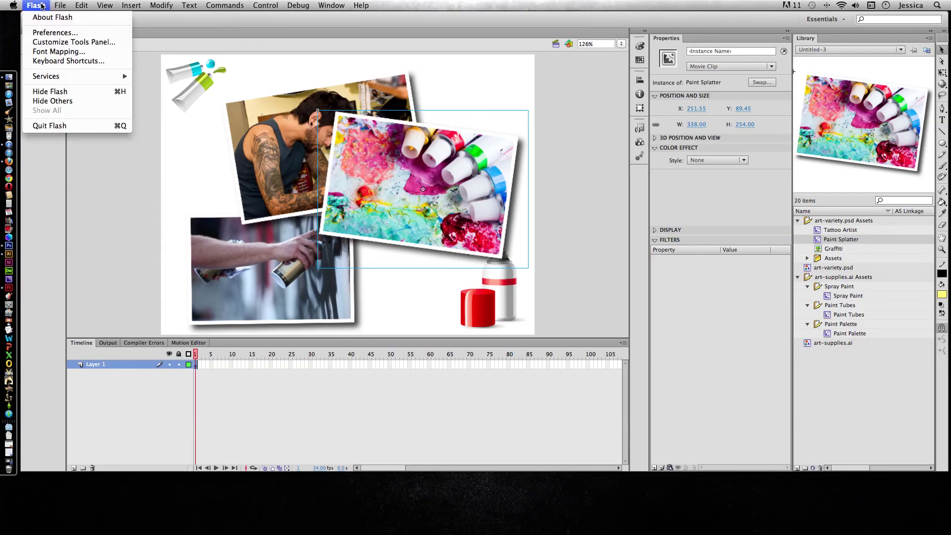
- Open Preferences and view the PSD File Importer, then AI File Importer default settings
{"action": "left_click", "coordinate": [57, 33]}
{"action": "left_click", "coordinate": [348, 170]}
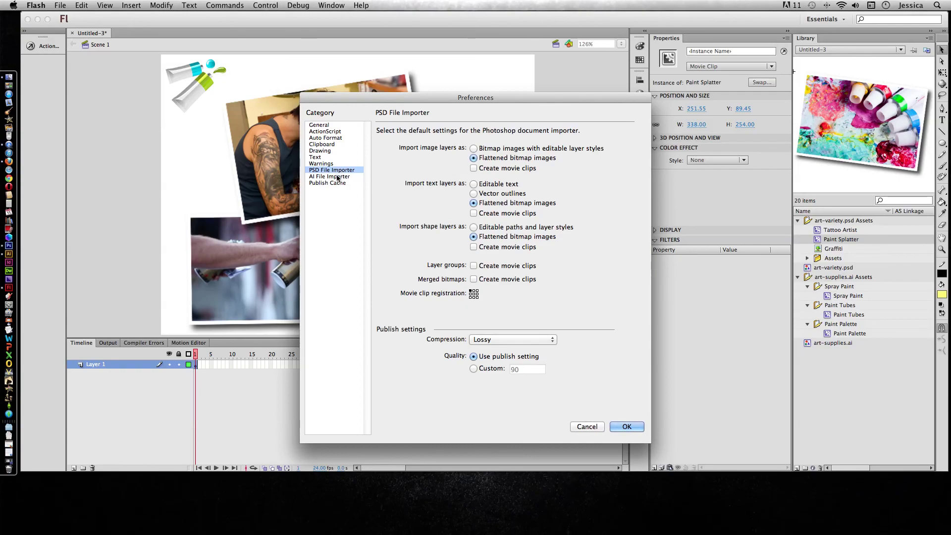
{"action": "left_click", "coordinate": [336, 177]}
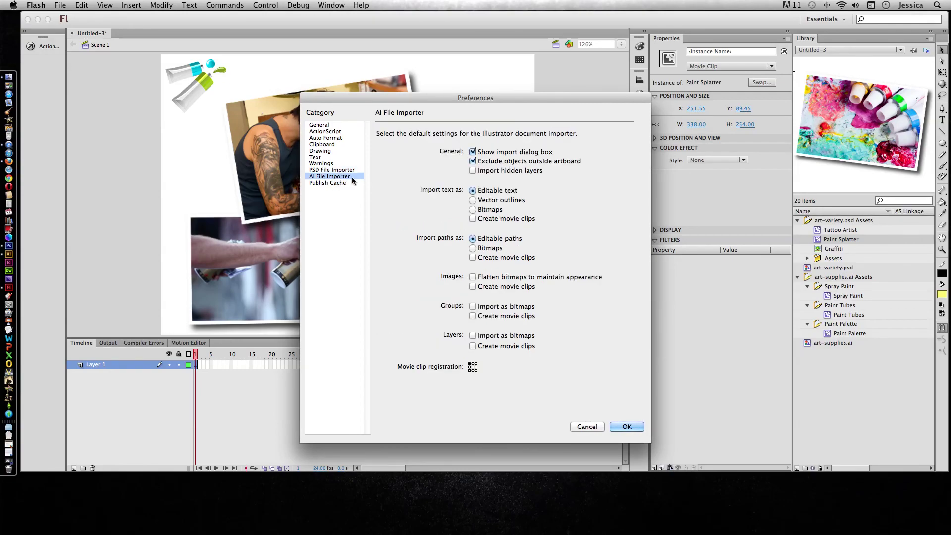